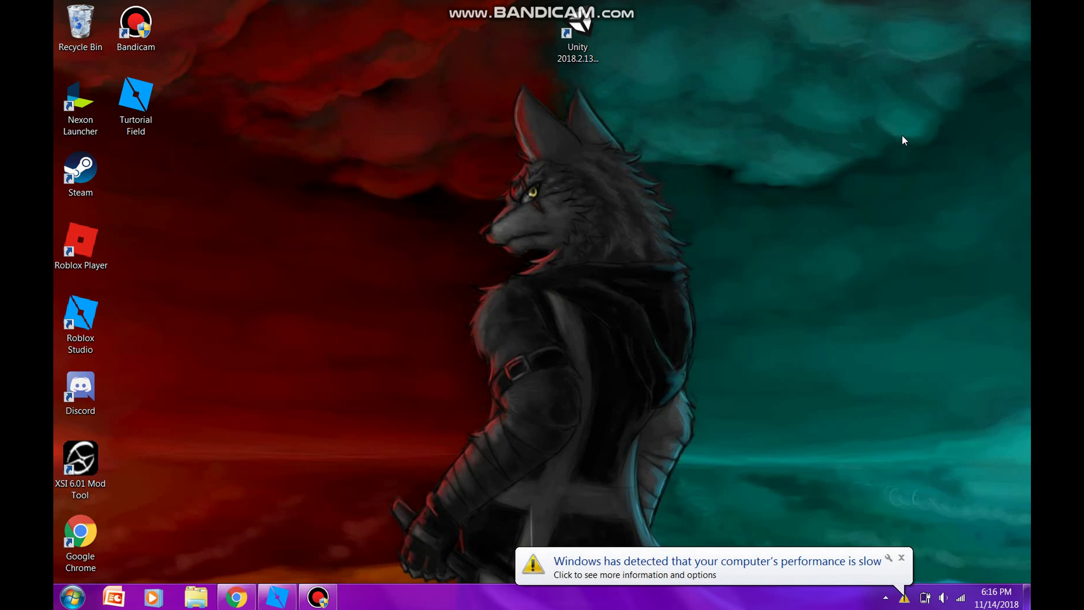
# Step: Dismiss the Windows performance and color scheme notifications and switch to the Turtorial Field place in Roblox Studio
pyautogui.click(901, 557)
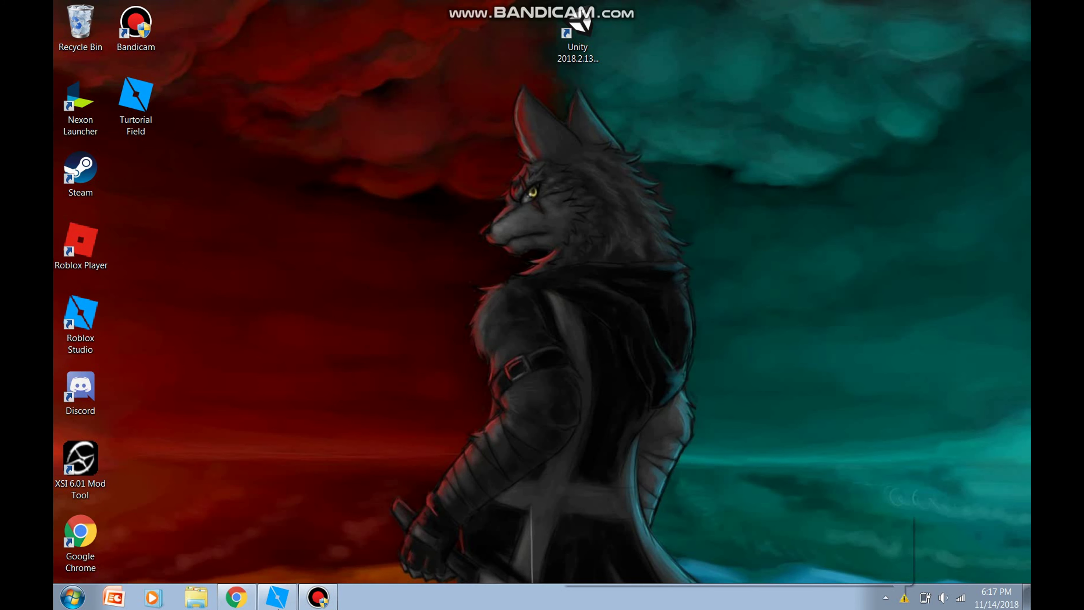
pyautogui.click(278, 597)
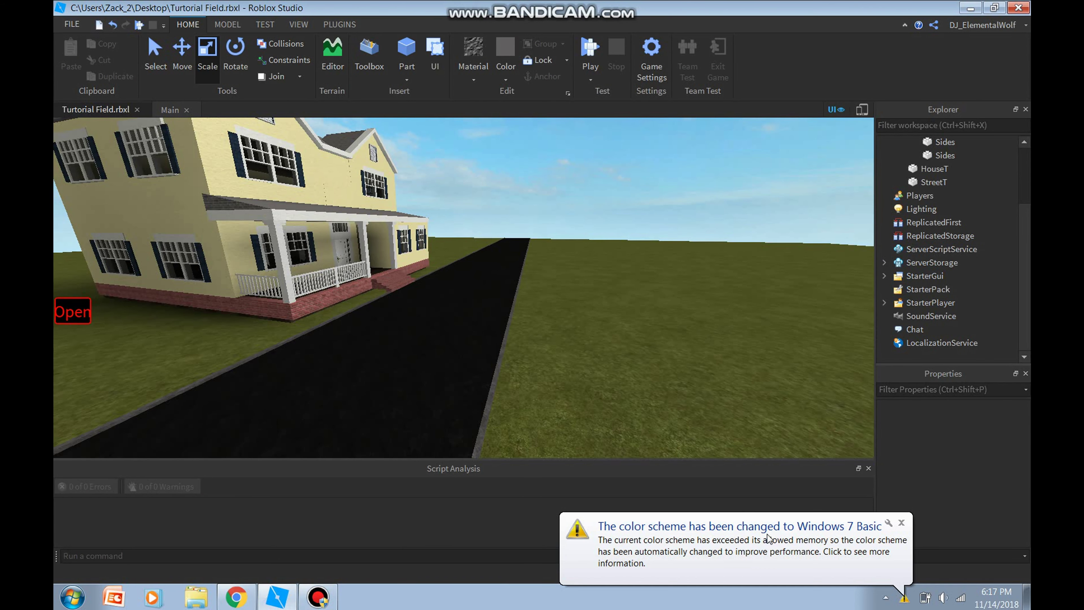
pyautogui.click(901, 523)
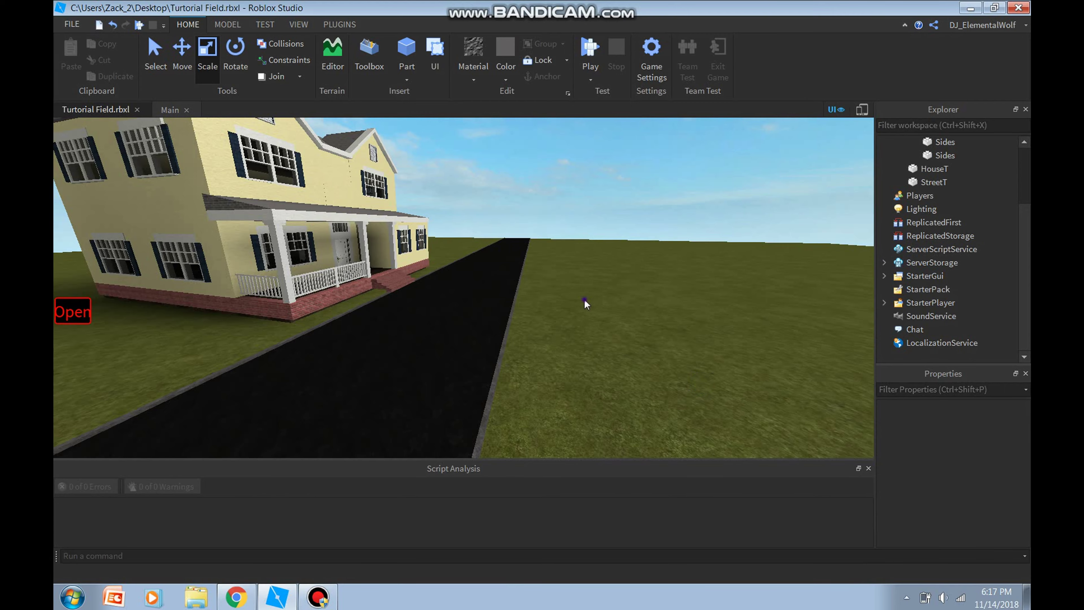
pyautogui.moveTo(583, 303); pyautogui.dragTo(584, 299, button='right')
pyautogui.moveTo(274, 214); pyautogui.dragTo(596, 271, button='right')
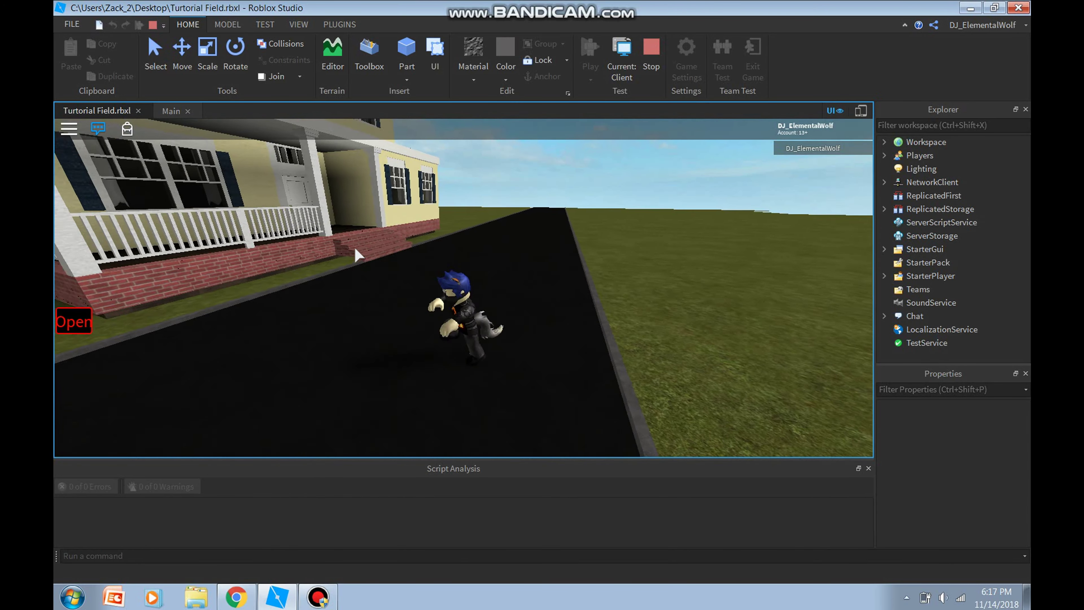
# Step: Walk the character around the street in front of the house during the play test
pyautogui.press('d')
pyautogui.press('d')
pyautogui.press('w')
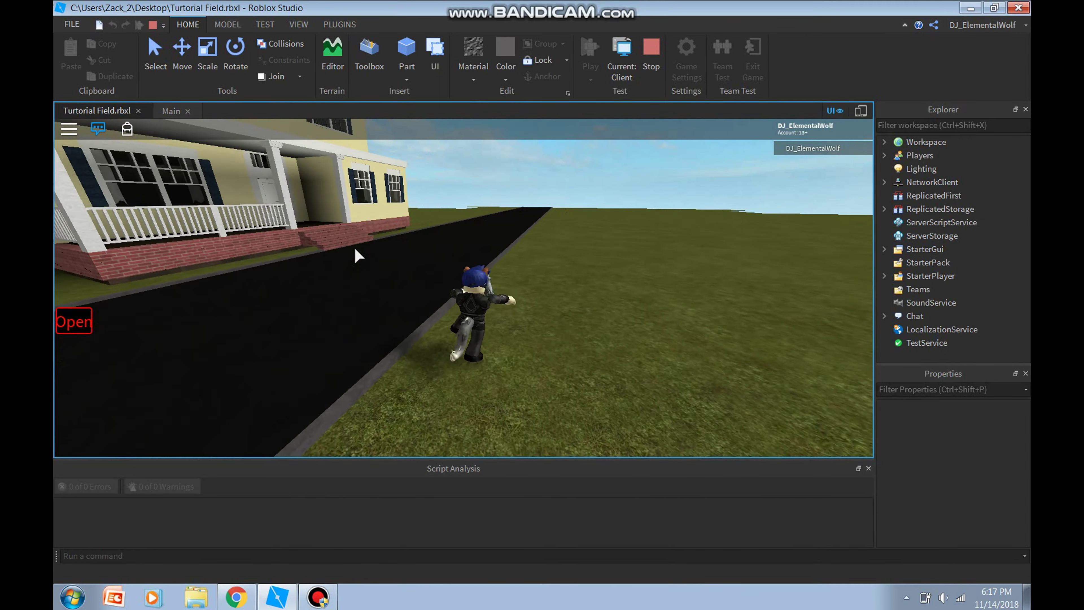
pyautogui.press('a')
pyautogui.press('s')
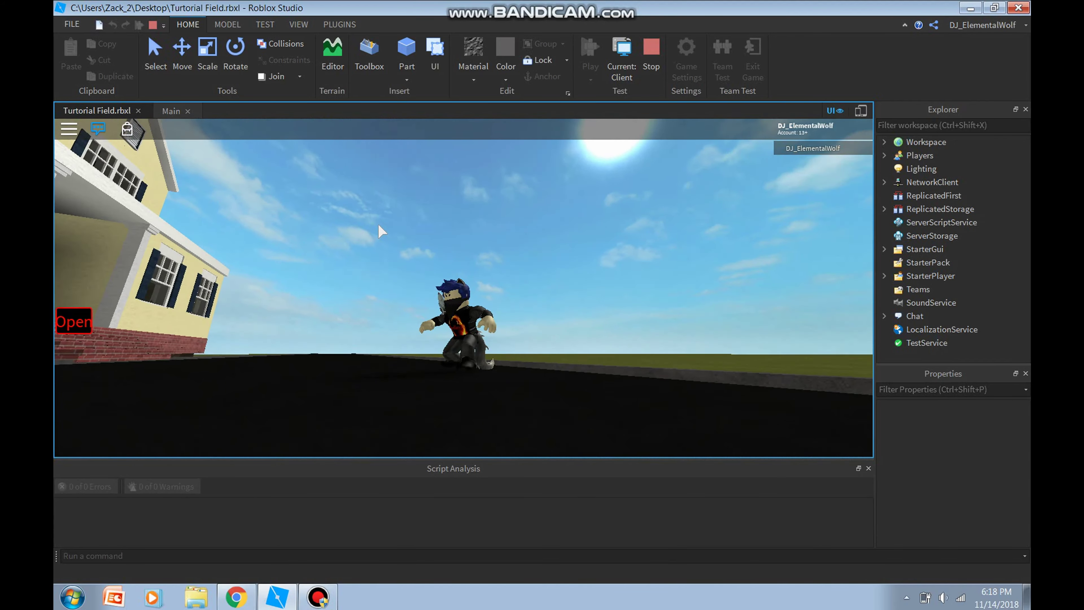
pyautogui.press('a')
pyautogui.press('s')
pyautogui.moveTo(381, 231); pyautogui.dragTo(411, 235, button='right')
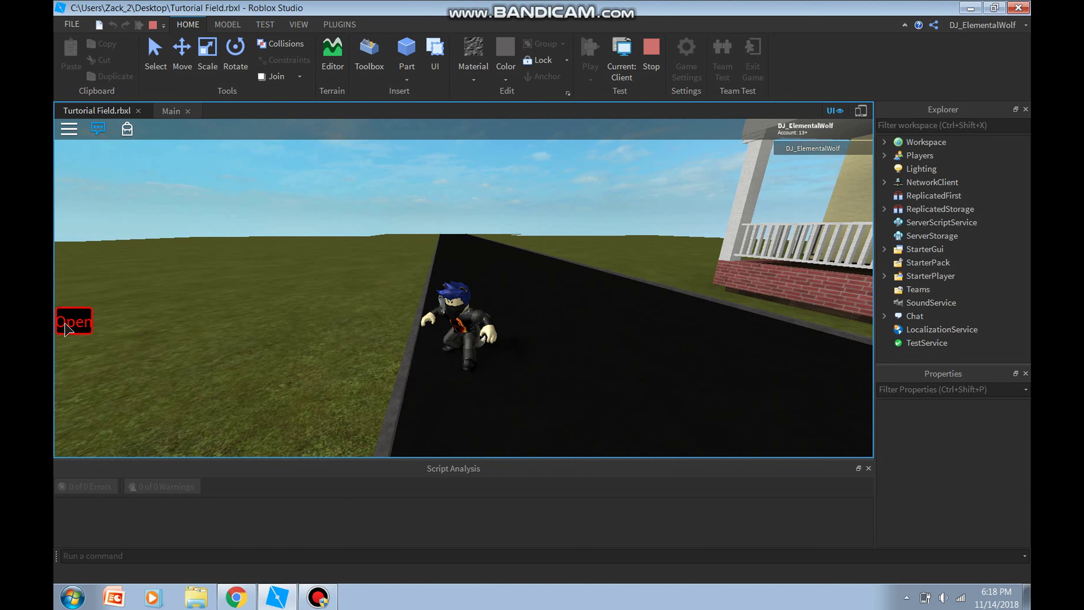
# Step: Test the teleport menu by teleporting to the House and to the Street, and stop the play test
pyautogui.click(65, 329)
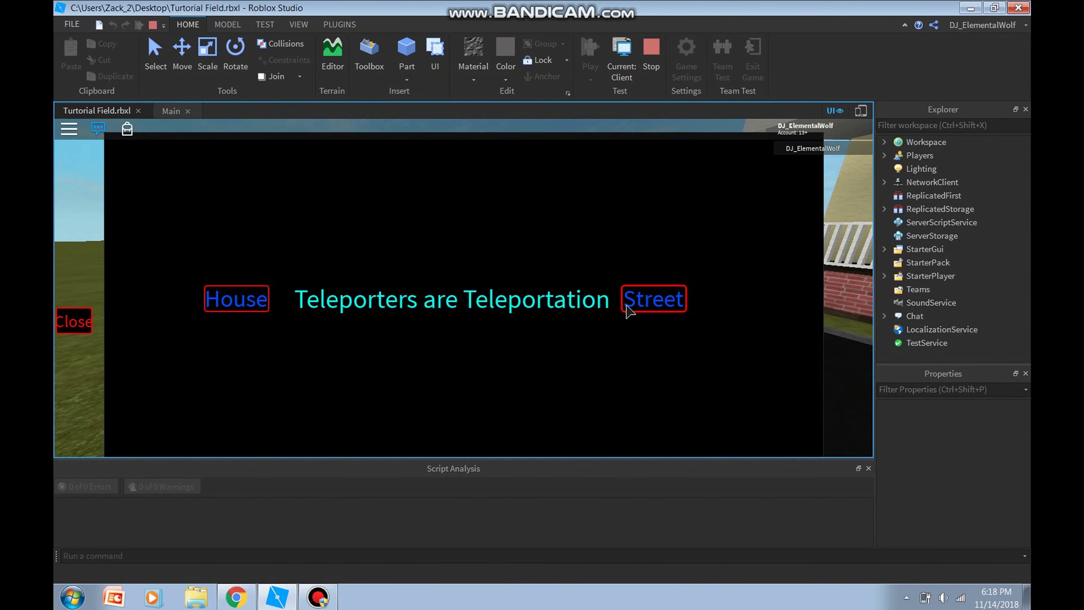
pyautogui.click(238, 299)
pyautogui.moveTo(468, 294); pyautogui.dragTo(467, 290, button='right')
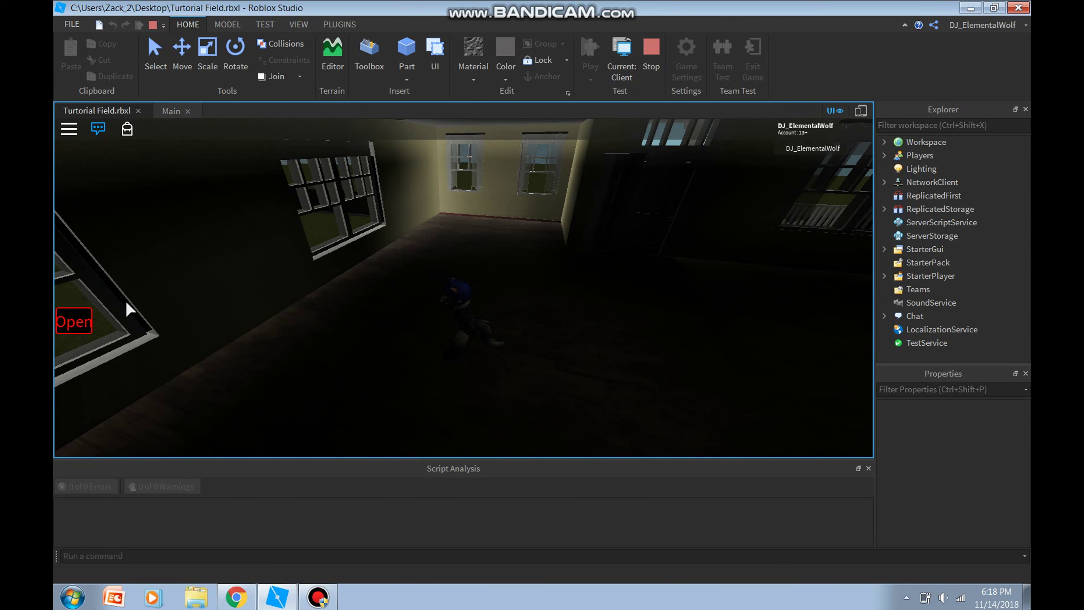
pyautogui.click(85, 320)
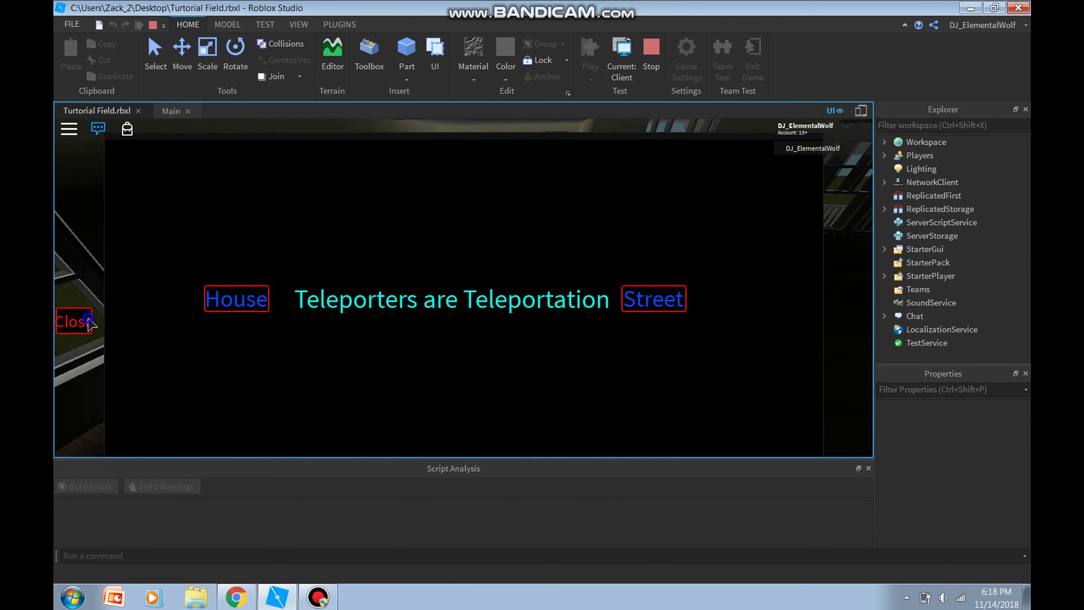
pyautogui.click(649, 301)
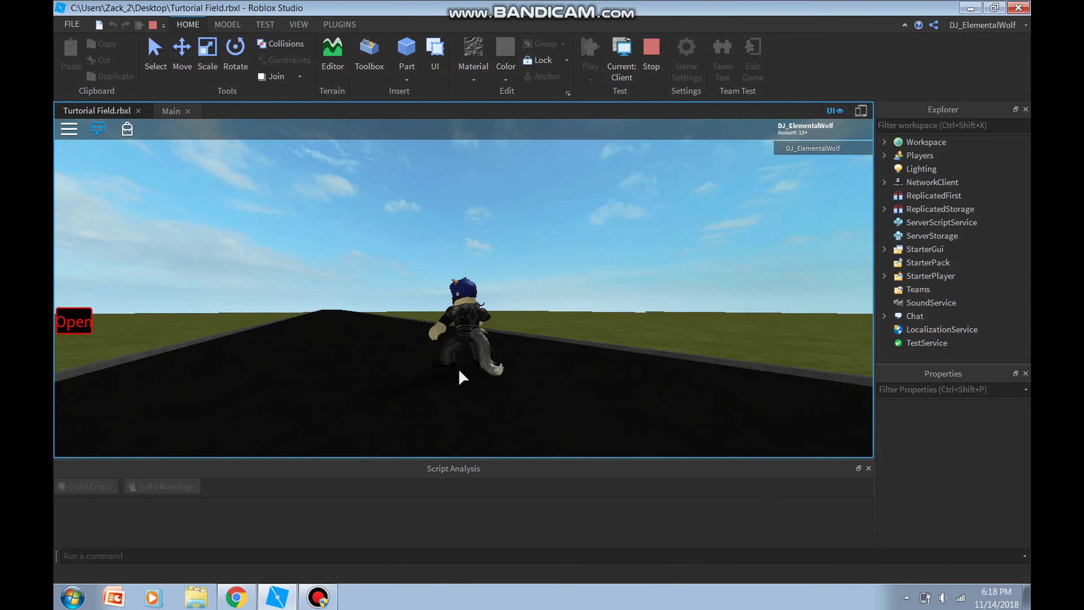
pyautogui.moveTo(458, 368); pyautogui.dragTo(460, 370, button='right')
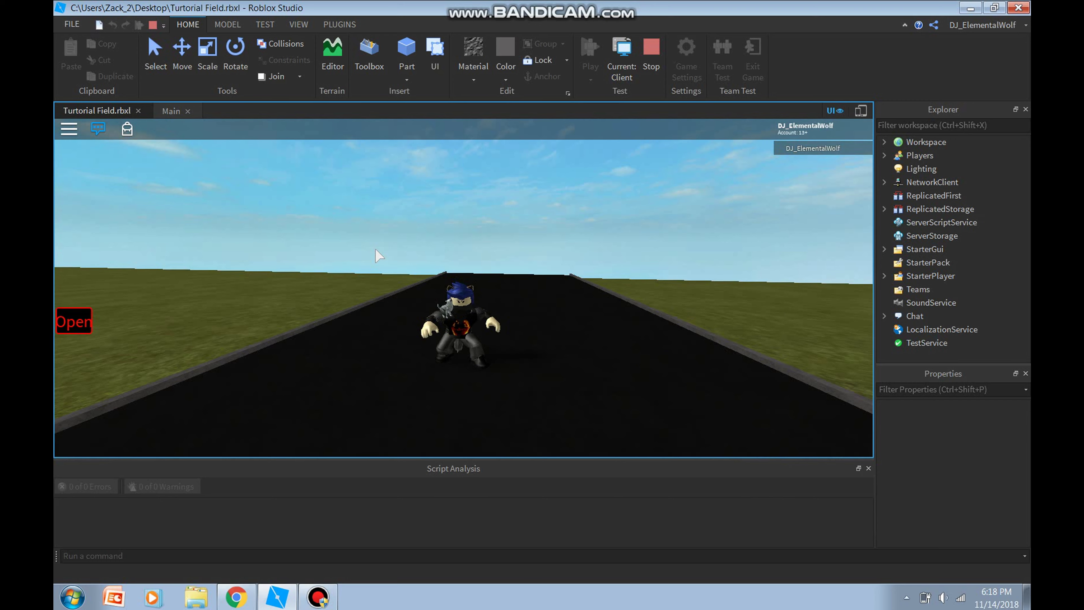
pyautogui.click(651, 54)
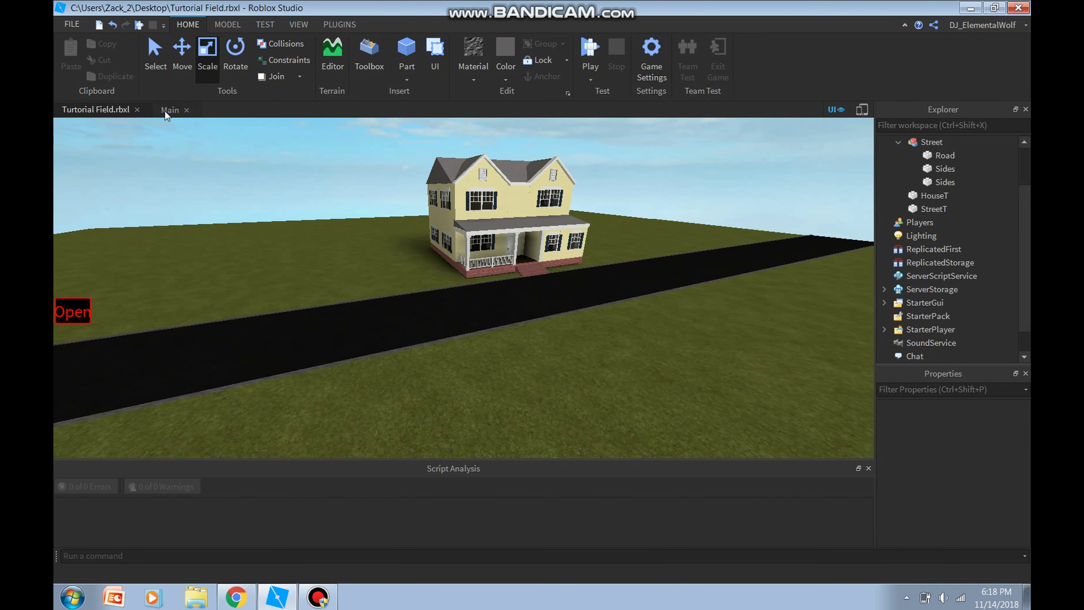
# Step: Look through the Main script that drives the teleport menu and return to the place view
pyautogui.click(170, 111)
pyautogui.moveTo(868, 181); pyautogui.dragTo(869, 115)
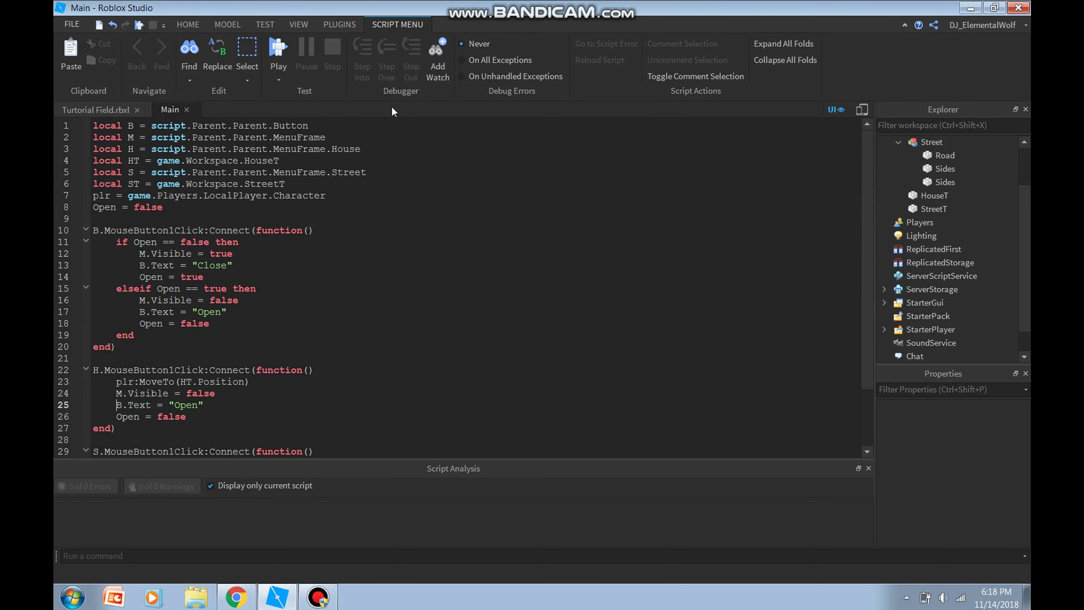
pyautogui.click(109, 111)
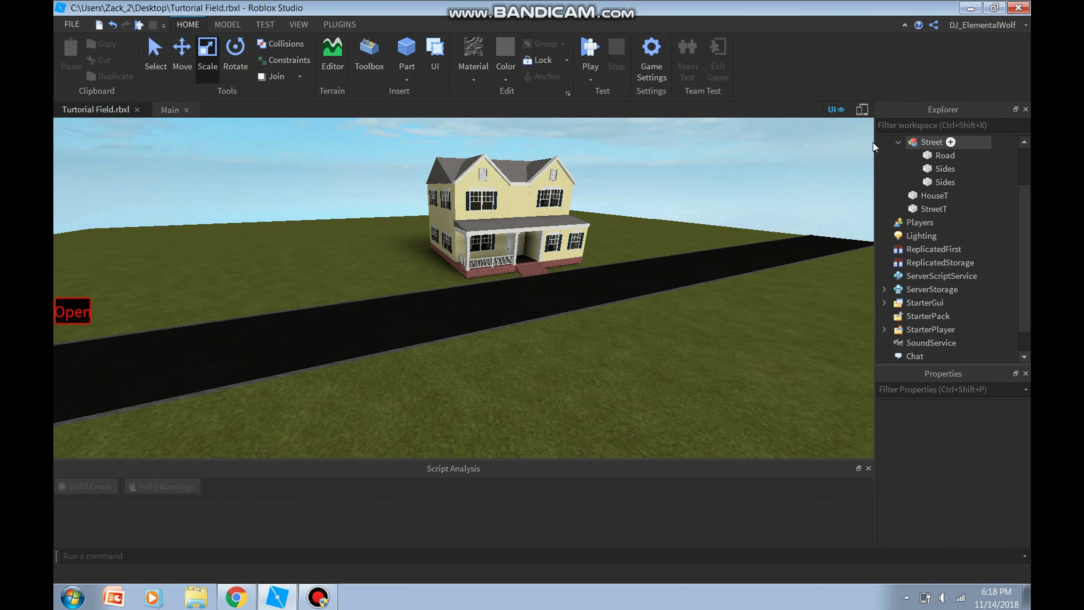
# Step: Move the existing teleport menu GUI out of StarterGui into ServerStorage
pyautogui.click(896, 143)
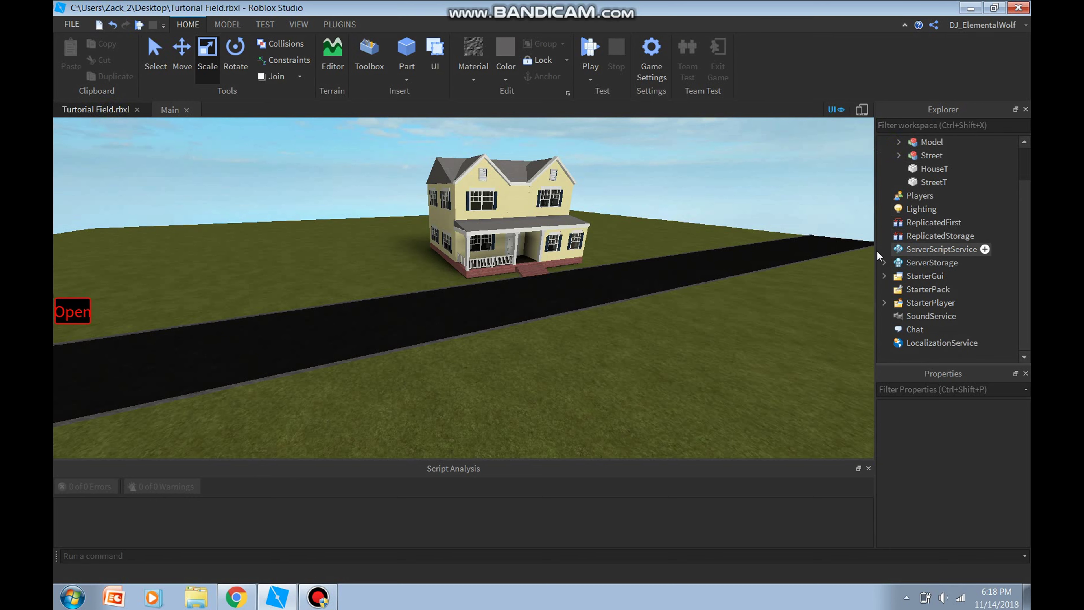
pyautogui.click(884, 276)
pyautogui.moveTo(911, 293); pyautogui.dragTo(914, 265)
pyautogui.click(883, 262)
# Step: Insert a ScreenGui into StarterGui and rename it Menu
pyautogui.click(901, 282)
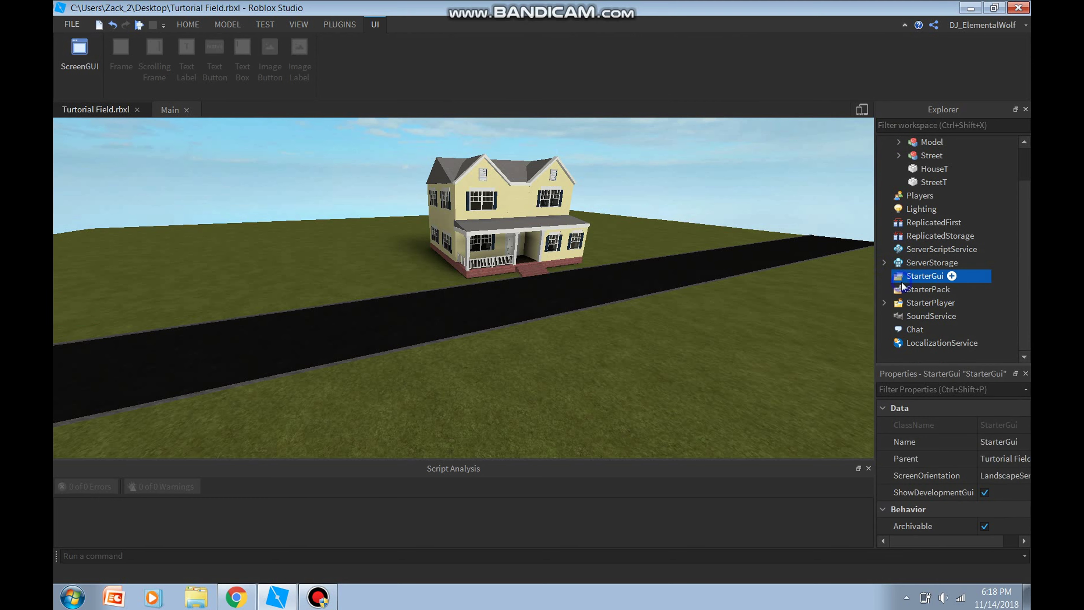
pyautogui.moveTo(944, 276)
pyautogui.rightClick(944, 276)
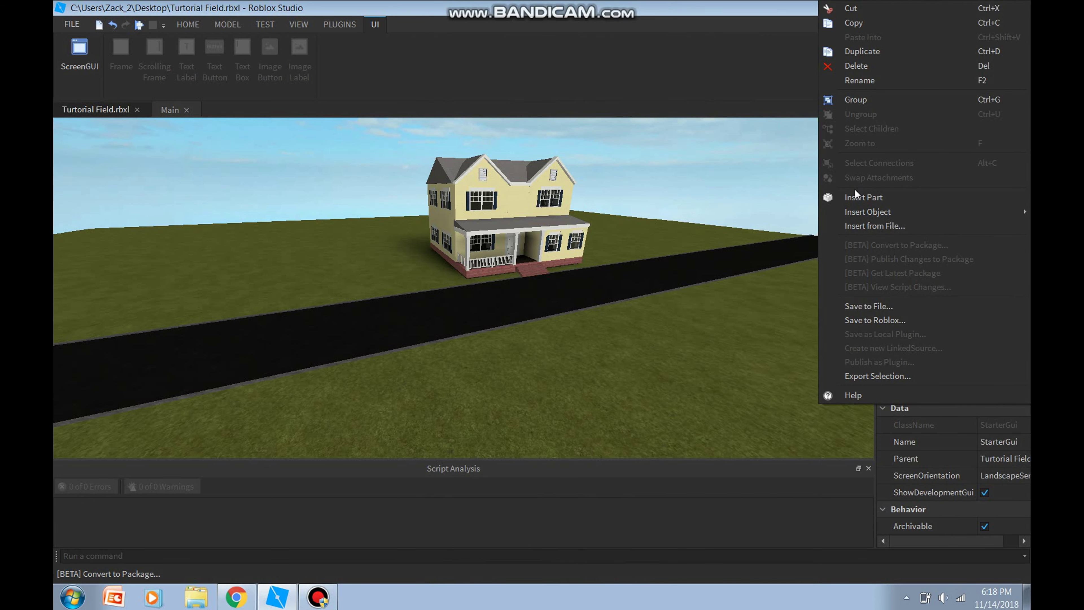
pyautogui.moveTo(854, 211)
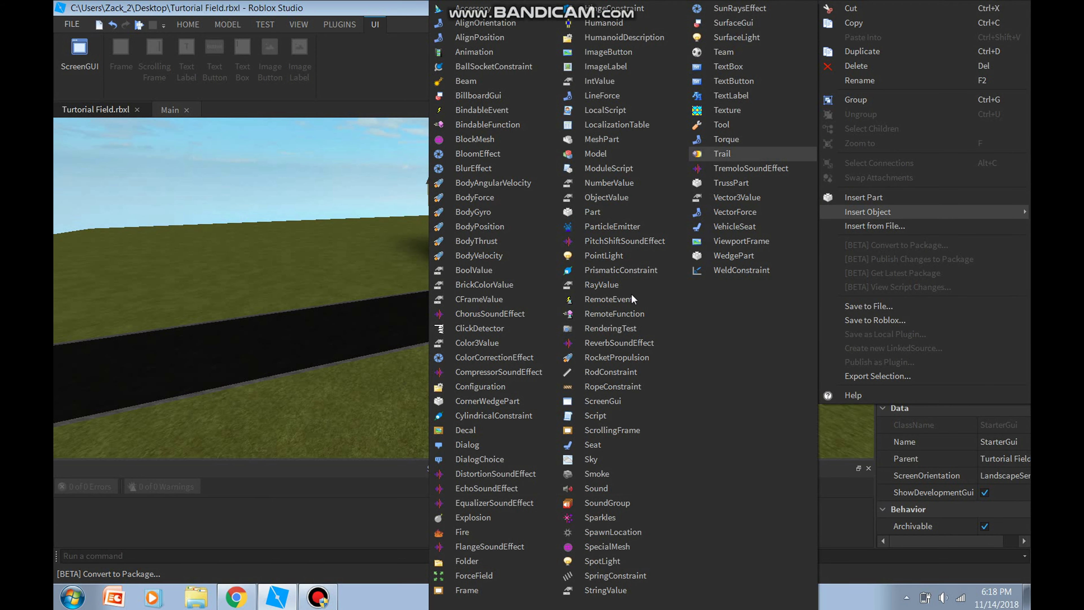
pyautogui.click(589, 402)
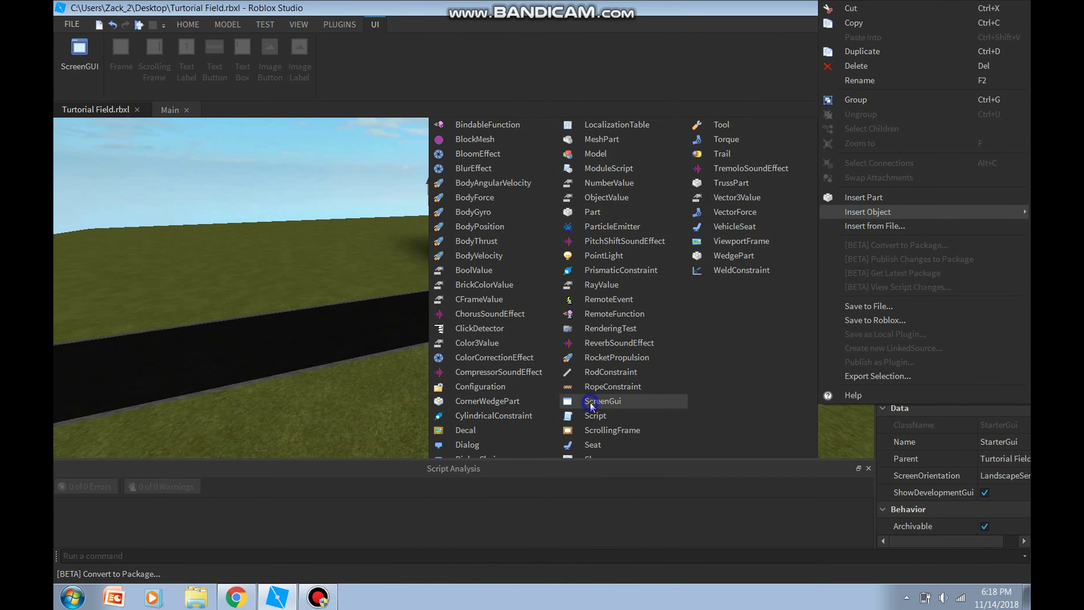
pyautogui.click(934, 289)
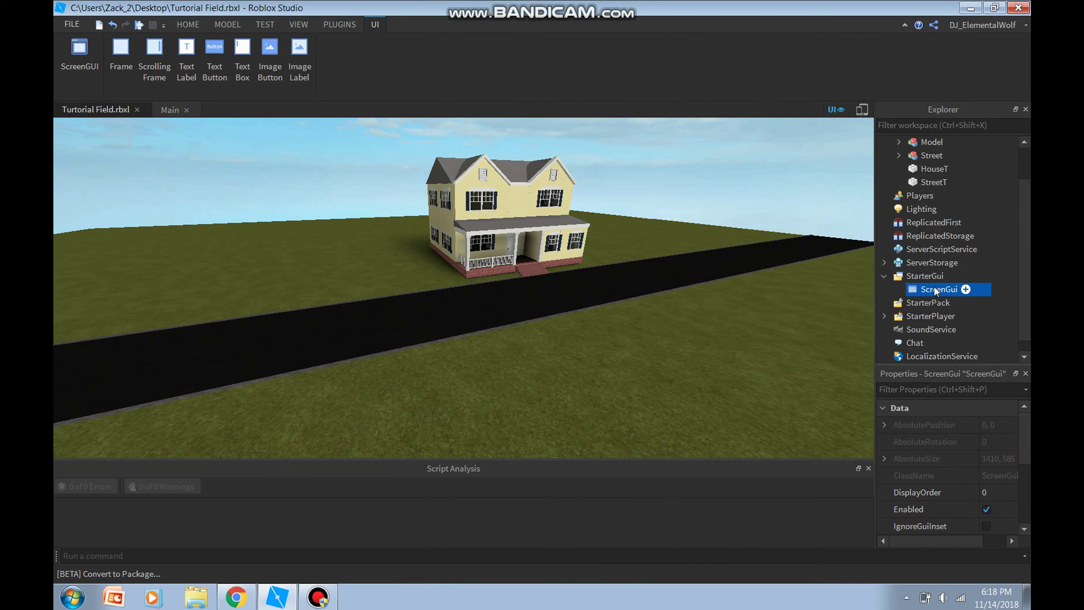
pyautogui.click(935, 289)
pyautogui.press('BackSpace')
# Step: Insert a TextButton into the Menu ScreenGui and rename it Button
pyautogui.rightClick(934, 289)
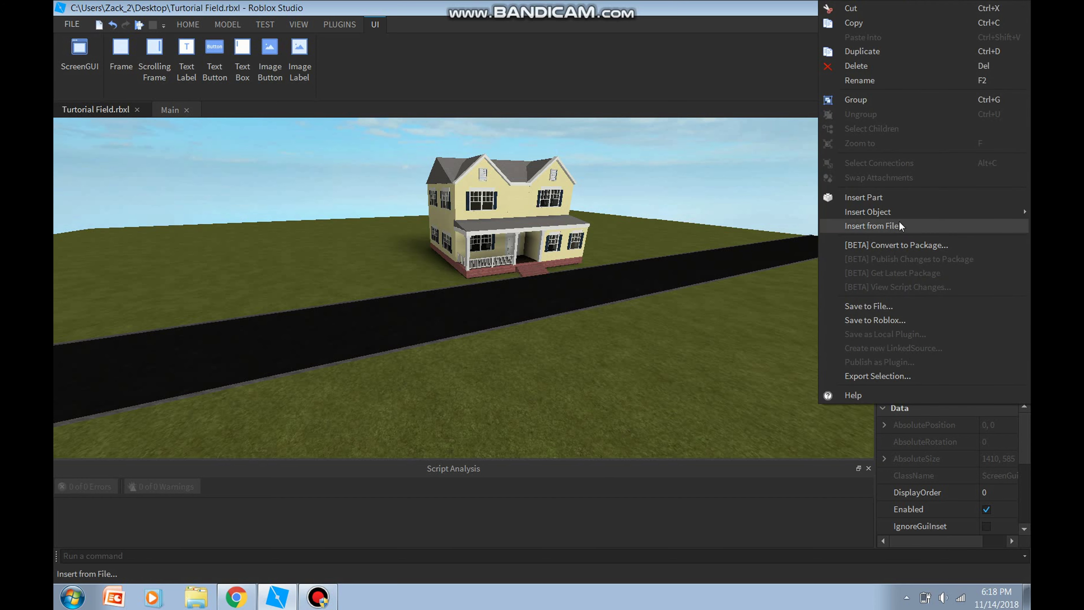
pyautogui.moveTo(895, 214)
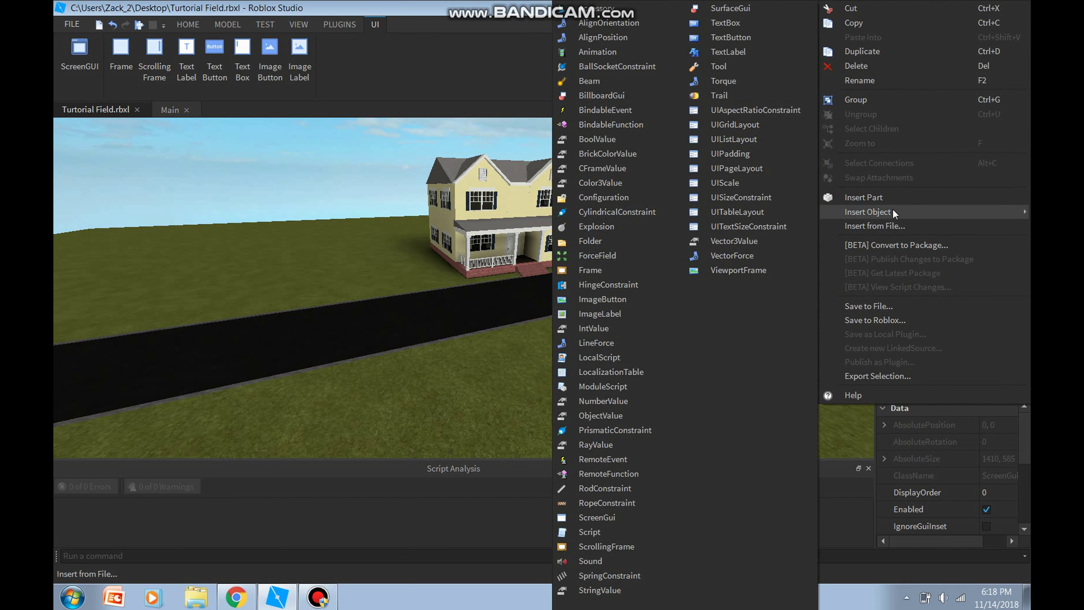
pyautogui.click(743, 42)
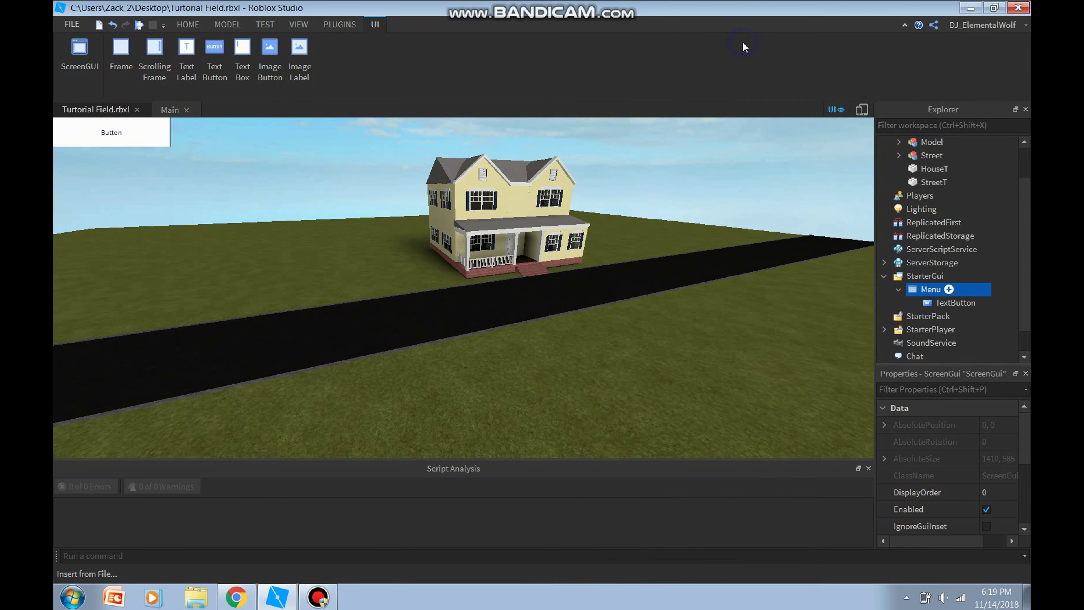
pyautogui.click(936, 301)
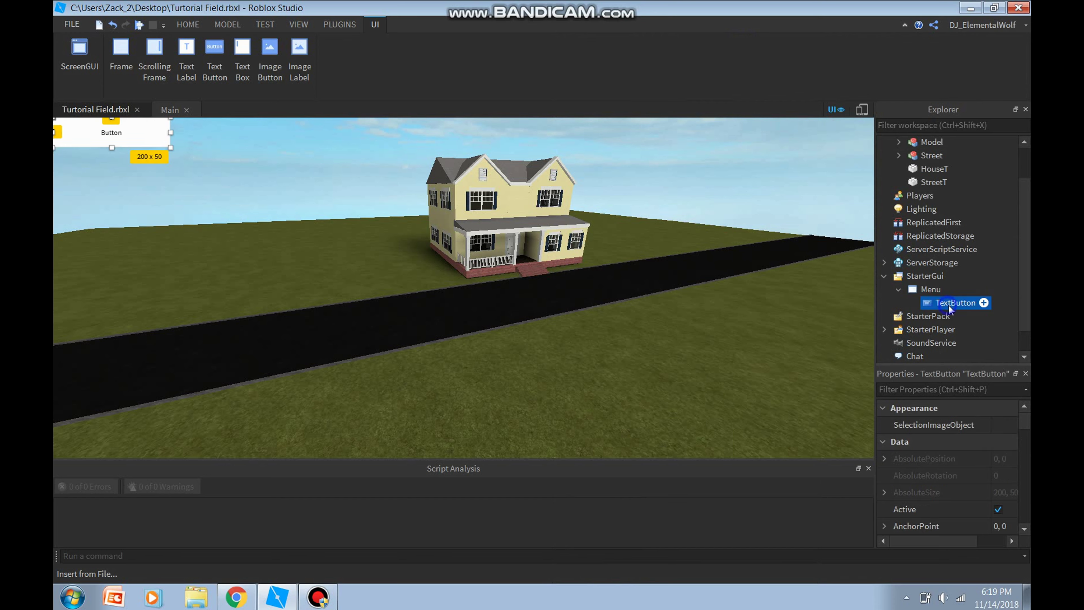
pyautogui.click(949, 304)
pyautogui.press('Return')
# Step: Place the button at the game screen's left edge about 267 px down, about 67 x 50 in size, with the text "Open"
pyautogui.moveTo(141, 133); pyautogui.dragTo(91, 289)
pyautogui.doubleClick(87, 290)
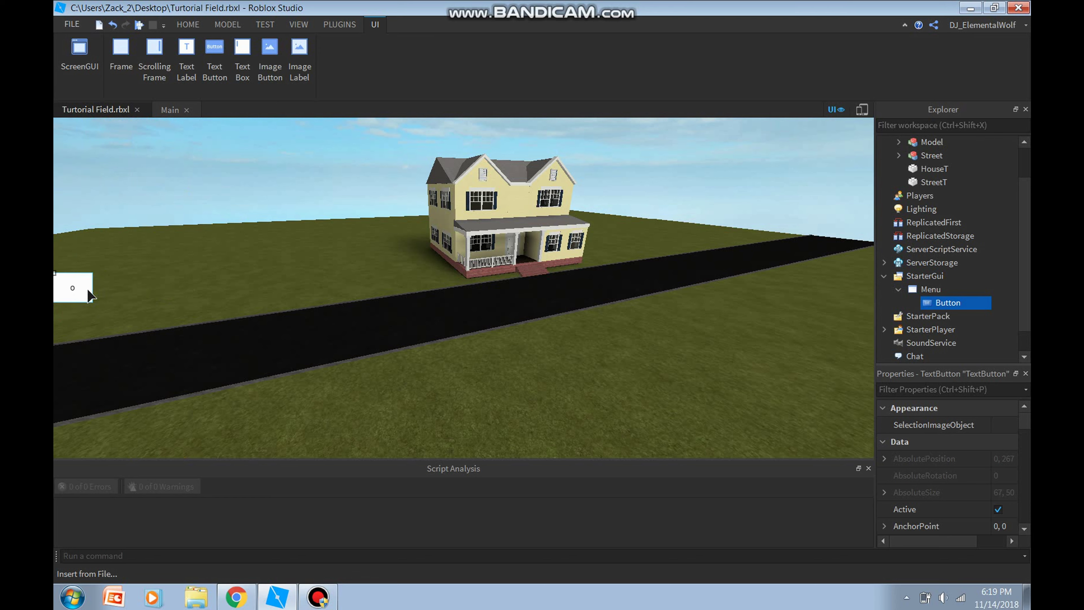
pyautogui.write('Open')
pyautogui.press('Return')
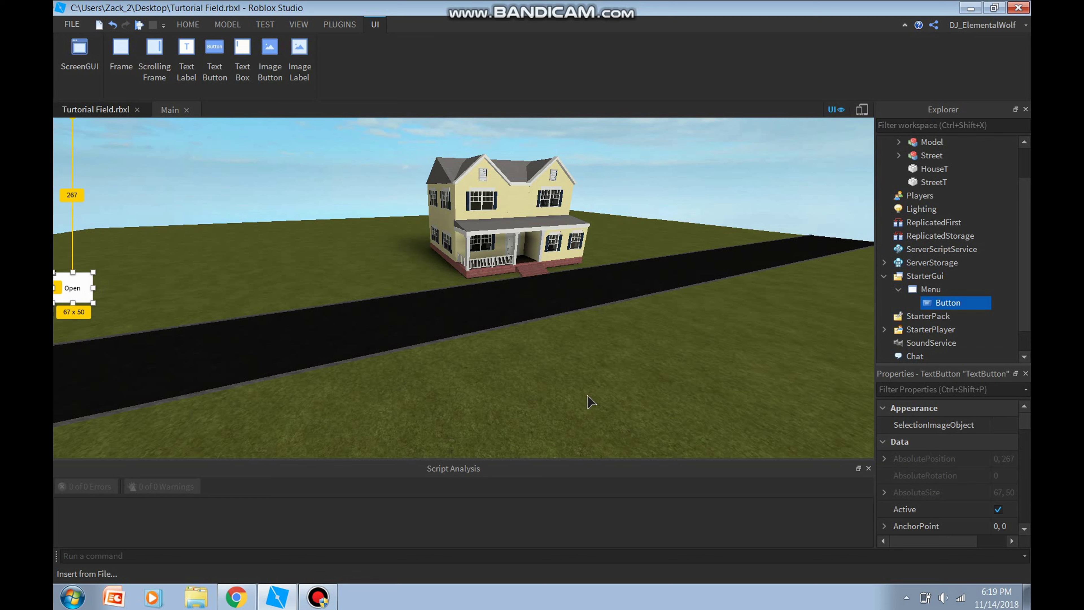
# Step: Set the Open button's Style property to RobloxButtonDefault
pyautogui.scroll(-2, 1018, 421)
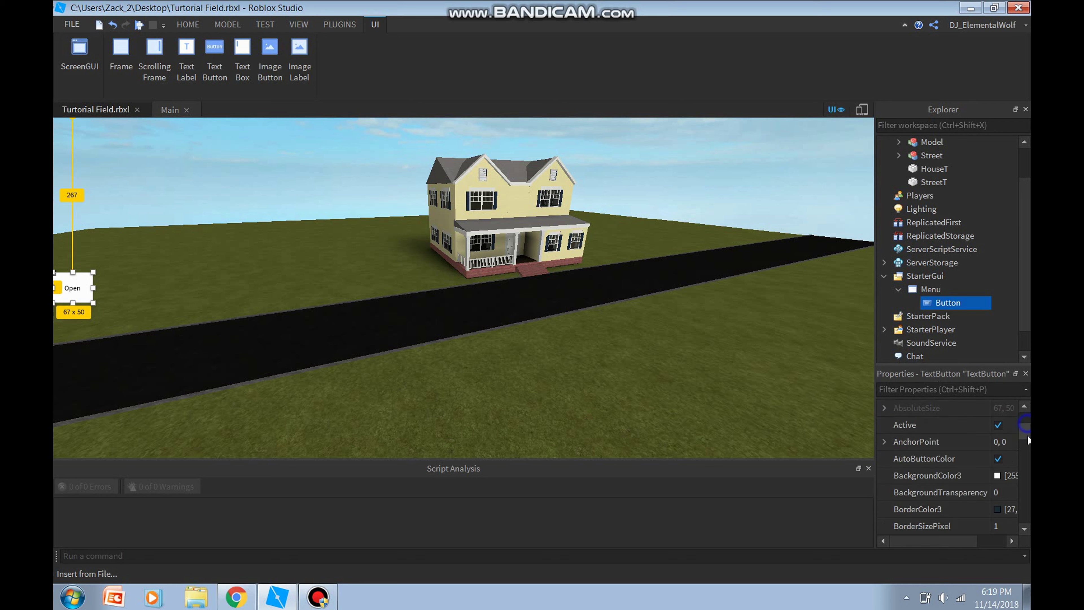
pyautogui.scroll(-3, 1011, 448)
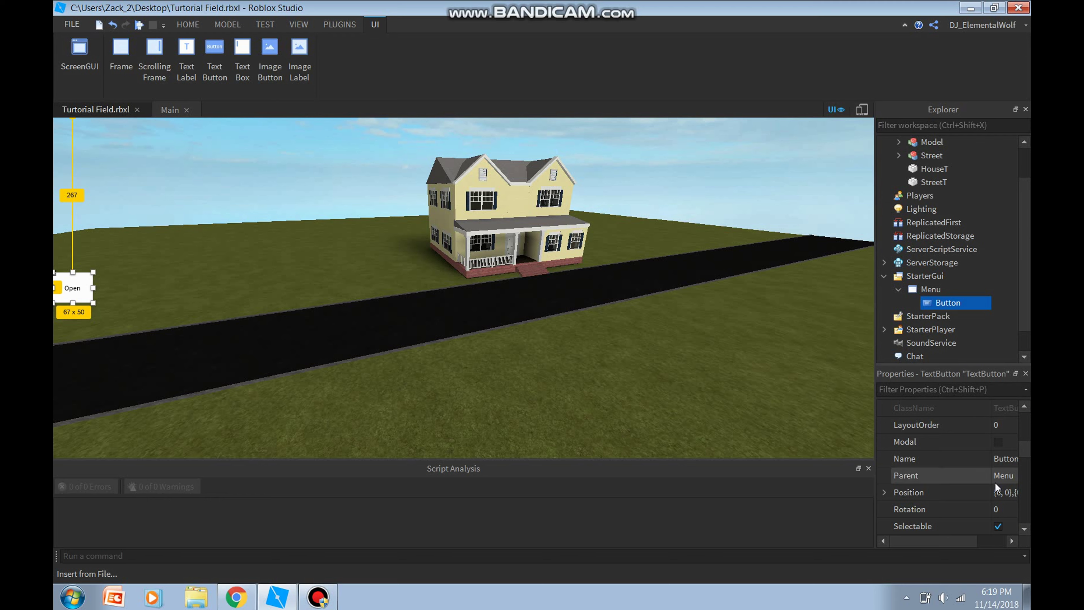
pyautogui.moveTo(1025, 448); pyautogui.dragTo(1024, 461)
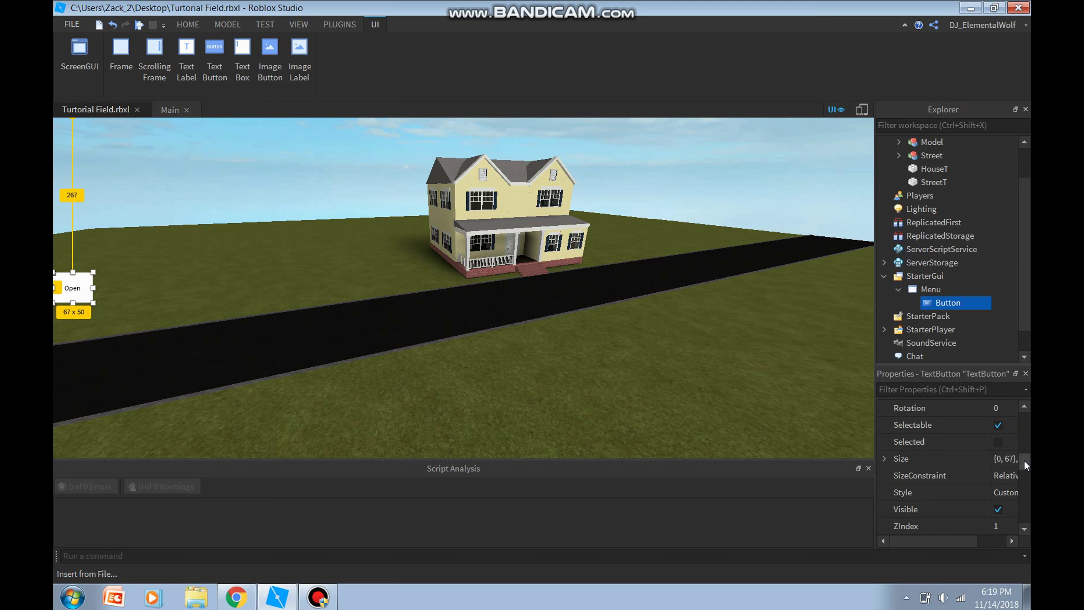
pyautogui.click(1009, 492)
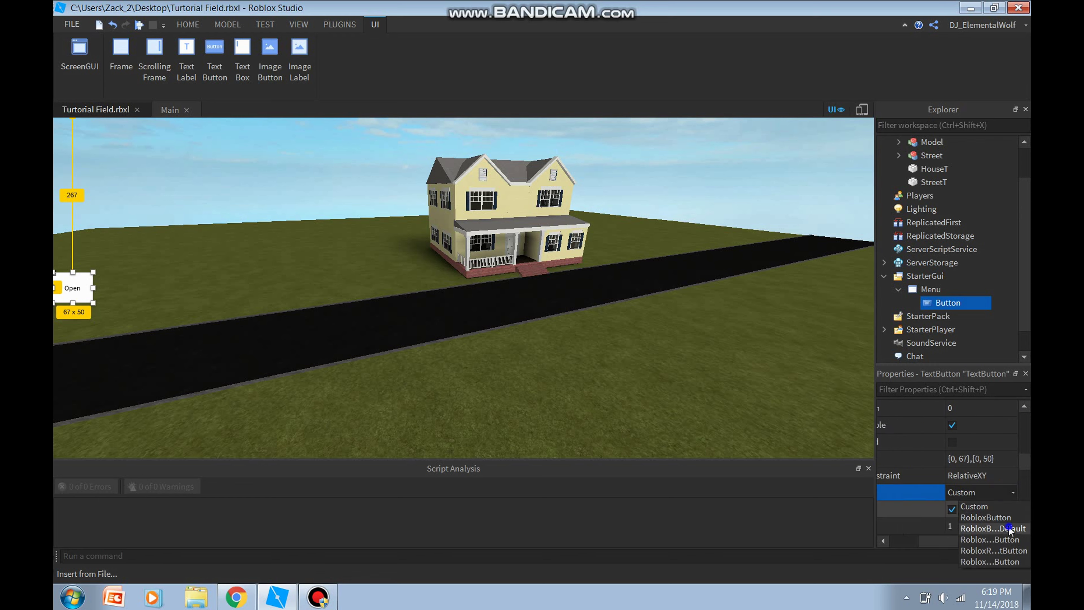
pyautogui.click(1007, 527)
# Step: Set the Open button's text color to light cyan-blue, RGB 6, 231, 255
pyautogui.moveTo(1026, 459); pyautogui.dragTo(1020, 490)
pyautogui.click(951, 454)
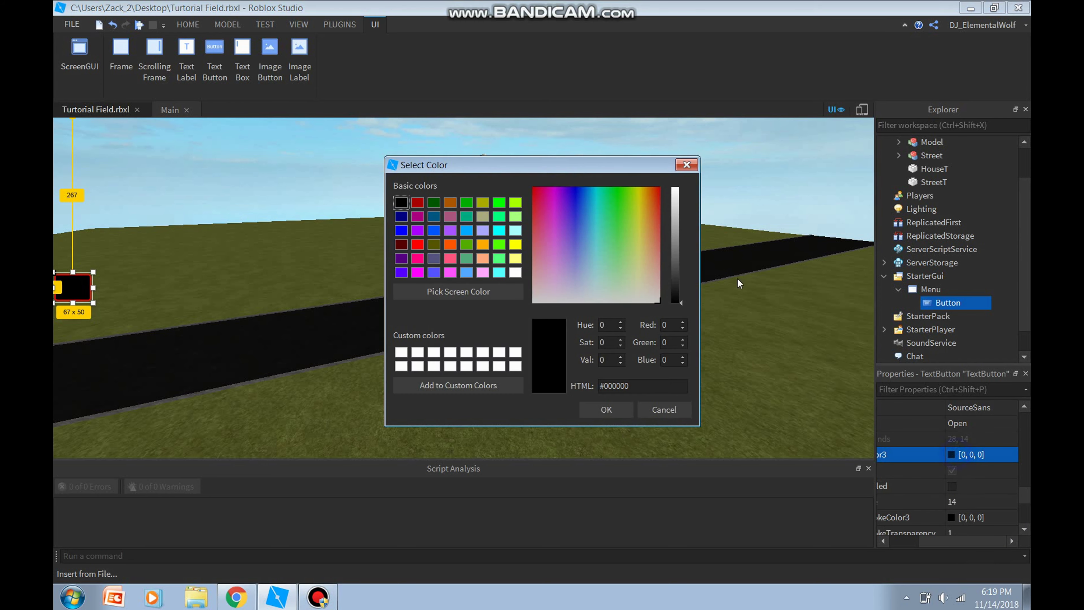
pyautogui.click(610, 193)
pyautogui.moveTo(676, 202); pyautogui.dragTo(677, 184)
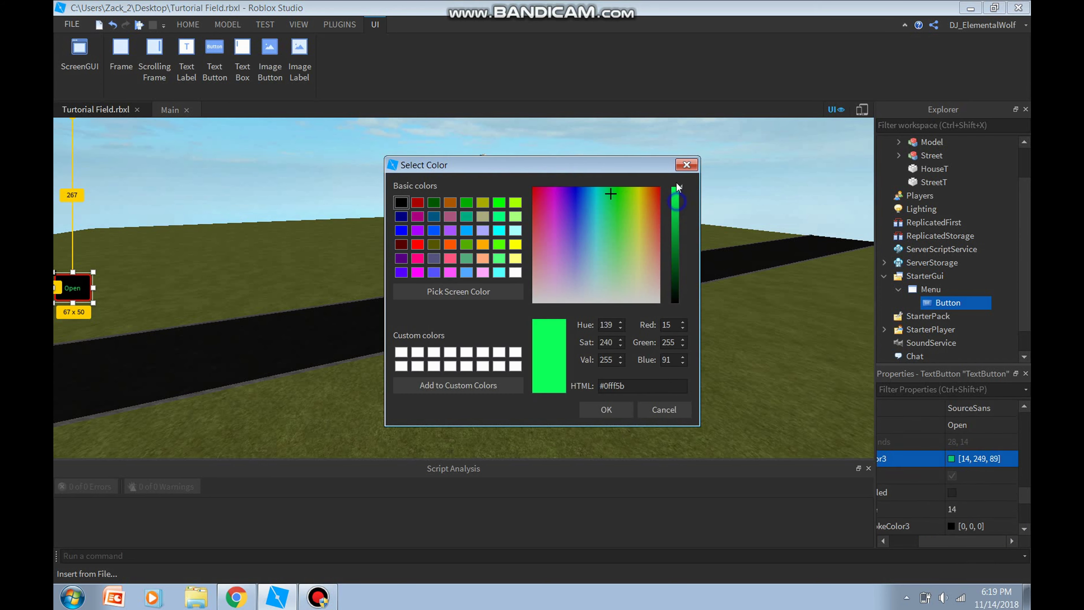
pyautogui.moveTo(577, 194); pyautogui.dragTo(594, 191)
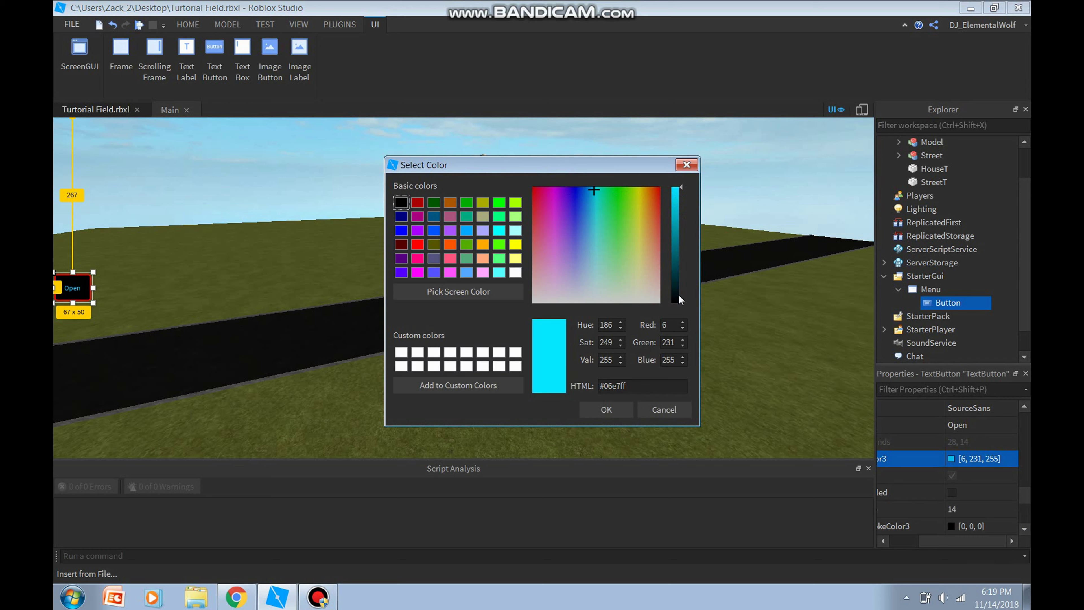
pyautogui.click(614, 408)
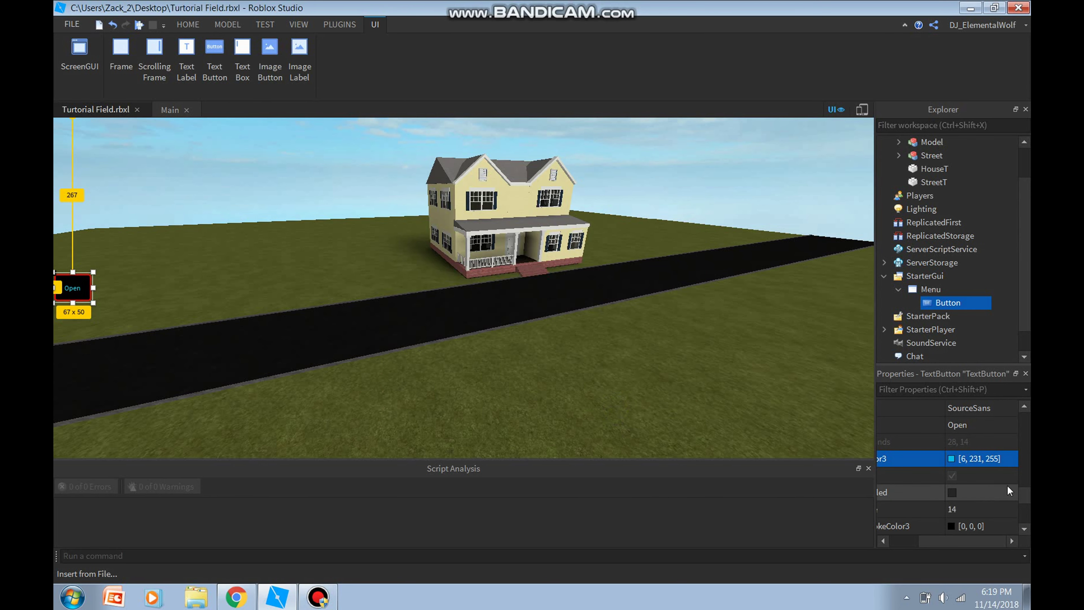
# Step: Turn on text scaling for the Open button and widen it slightly to the right
pyautogui.click(951, 493)
pyautogui.click(511, 364)
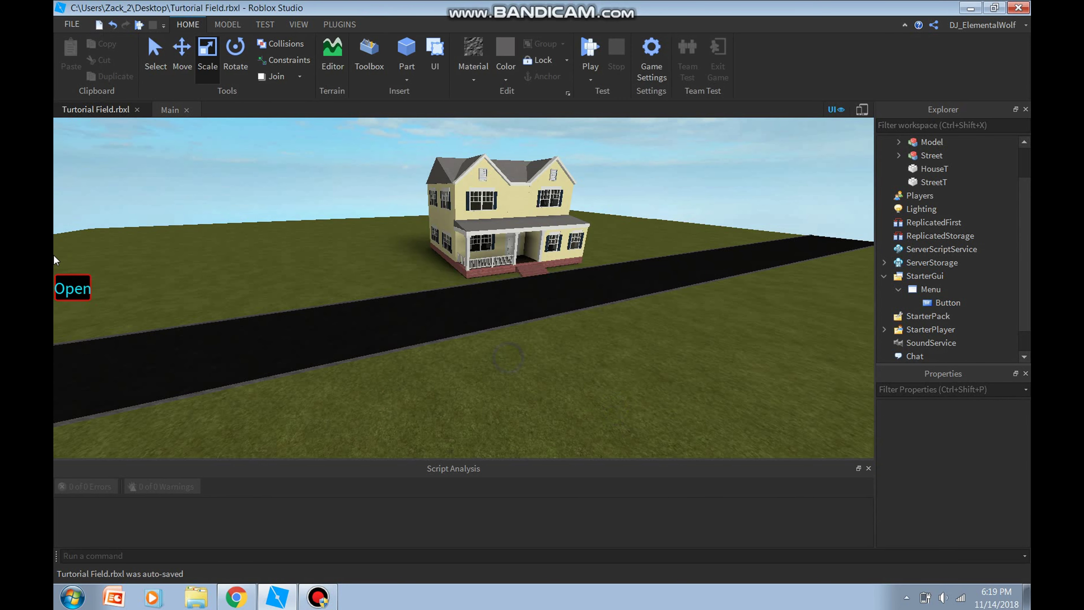
pyautogui.click(72, 289)
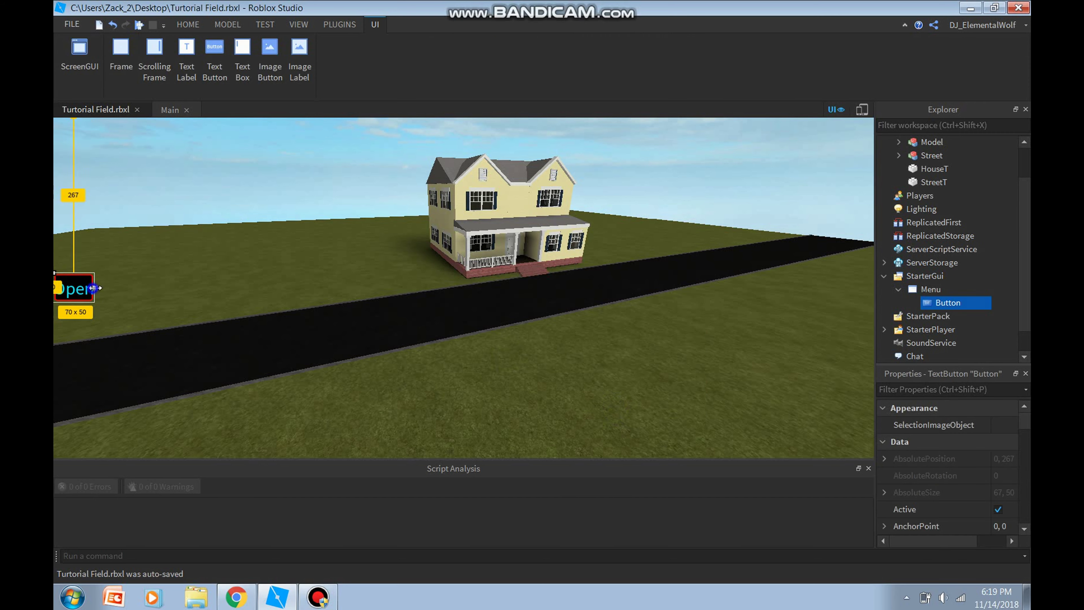
pyautogui.click(127, 297)
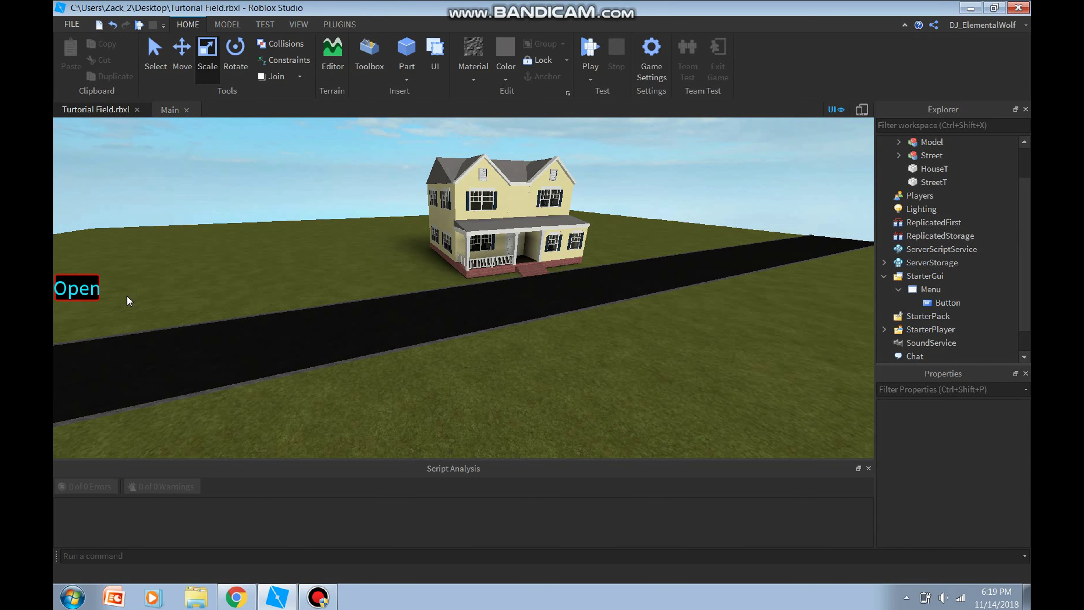
# Step: Insert a Frame into the Menu ScreenGui and rename it MenuFrame
pyautogui.rightClick(933, 290)
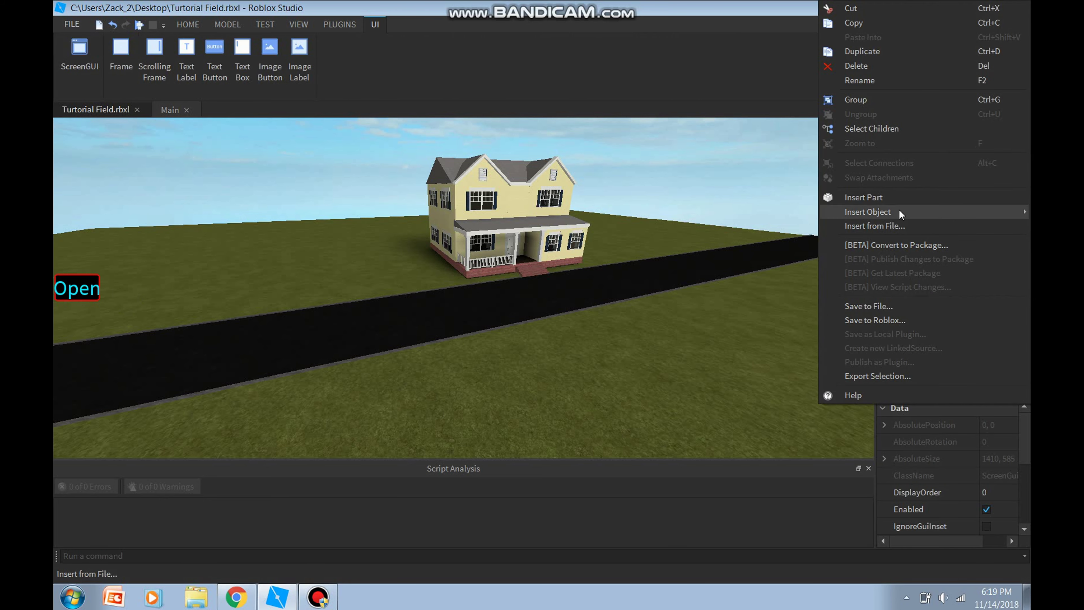
pyautogui.moveTo(899, 212)
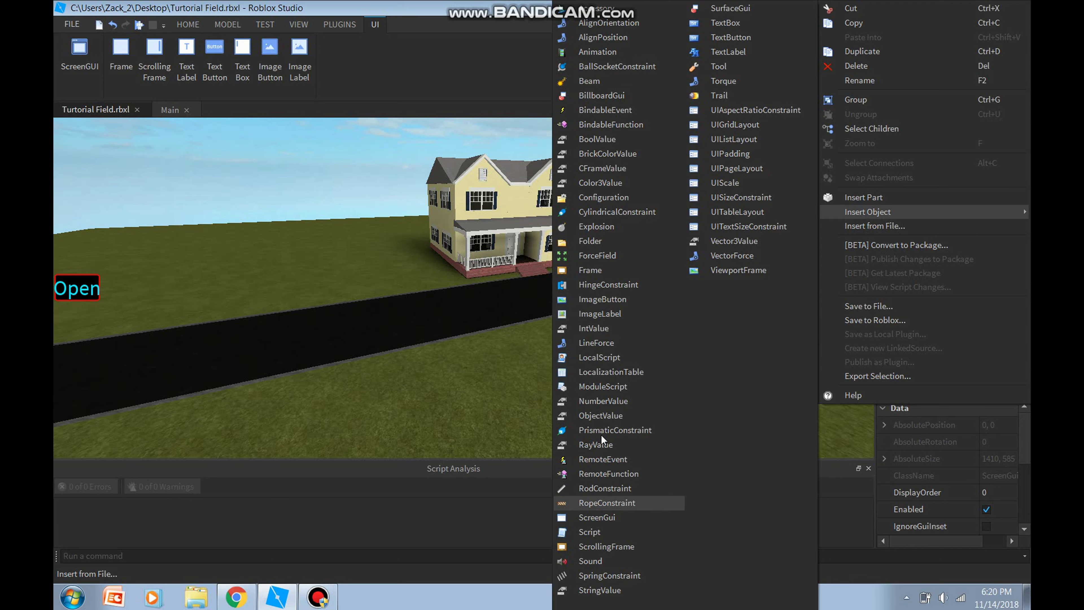
pyautogui.click(596, 271)
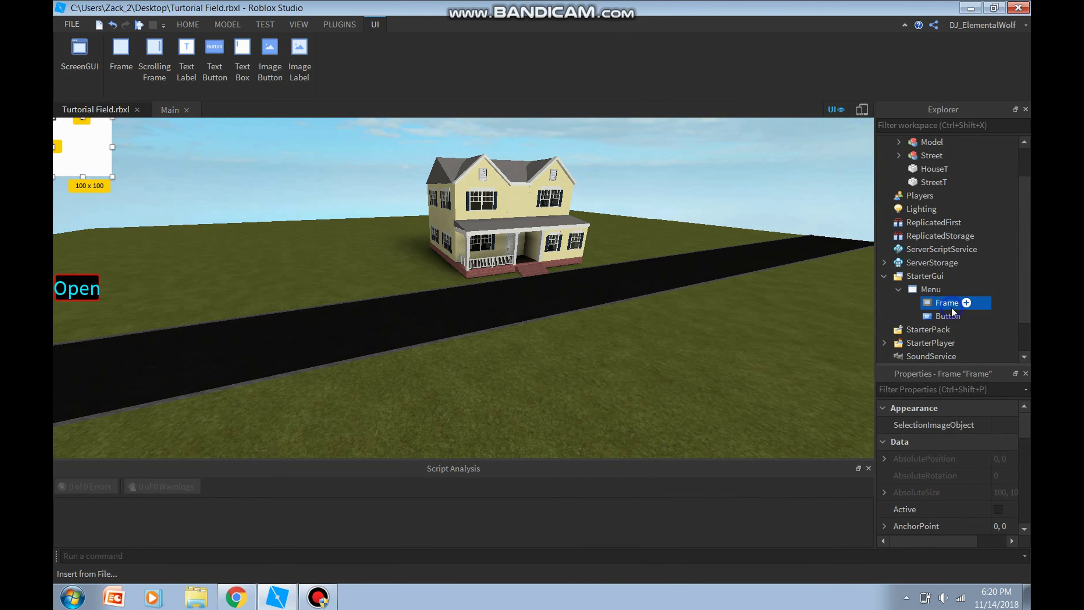
pyautogui.write("MenuFrame'")
pyautogui.press('Return')
pyautogui.doubleClick(980, 307)
pyautogui.click(978, 315)
pyautogui.click(977, 302)
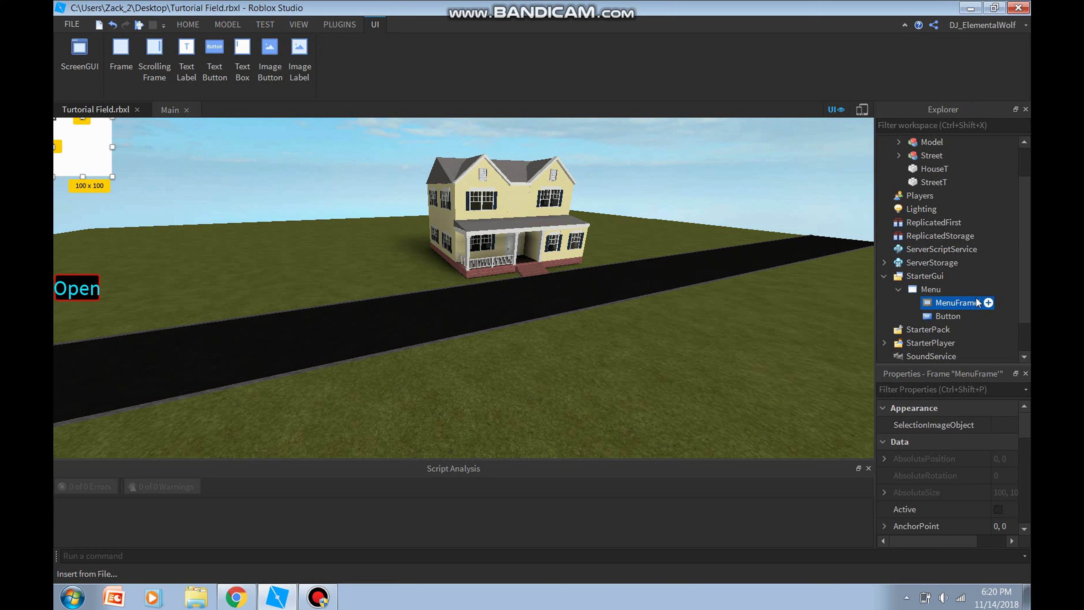
pyautogui.click(978, 303)
pyautogui.click(977, 299)
# Step: Set MenuFrame's background color to black, RGB 0, 0, 0
pyautogui.moveTo(1023, 433); pyautogui.dragTo(1026, 448)
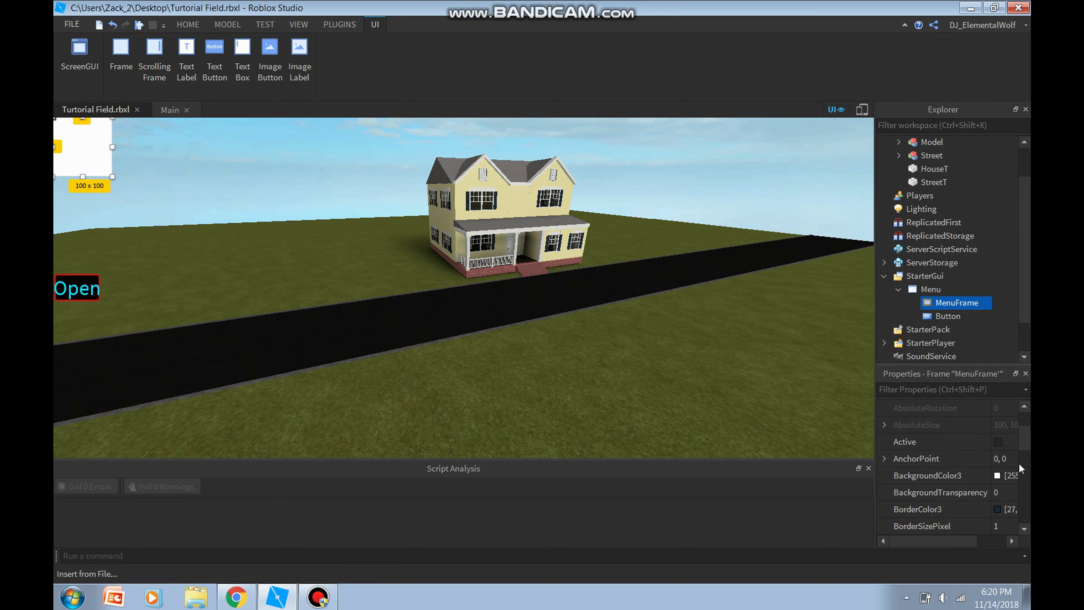
pyautogui.click(1003, 476)
pyautogui.click(997, 475)
pyautogui.moveTo(682, 239); pyautogui.dragTo(656, 347)
pyautogui.click(623, 410)
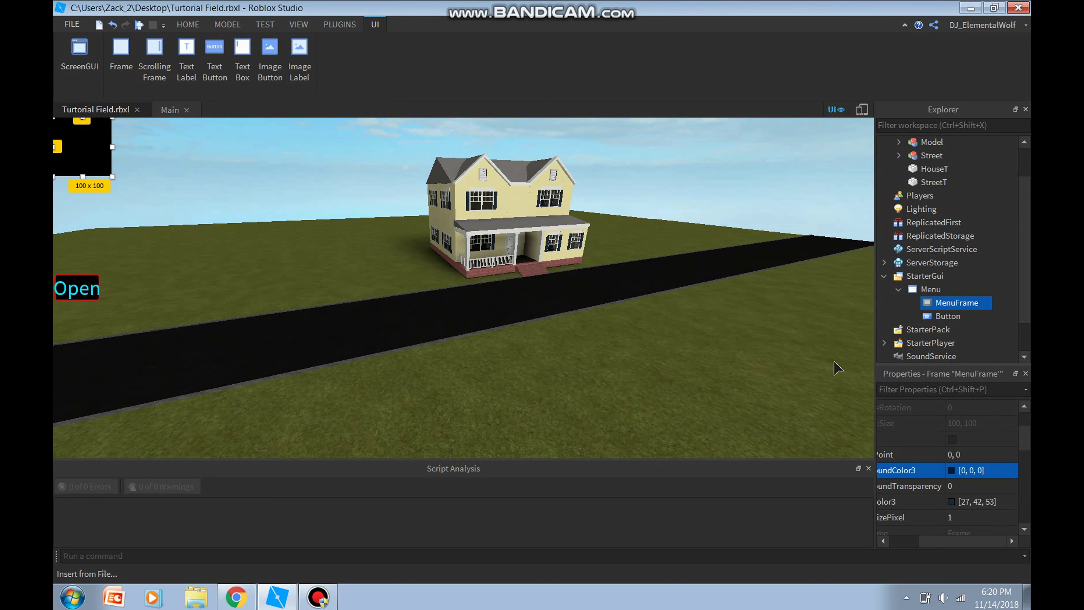
# Step: Set MenuFrame's AnchorPoint to 0.5, 0.5
pyautogui.click(970, 450)
pyautogui.write('.5, 0.5')
pyautogui.press('Return')
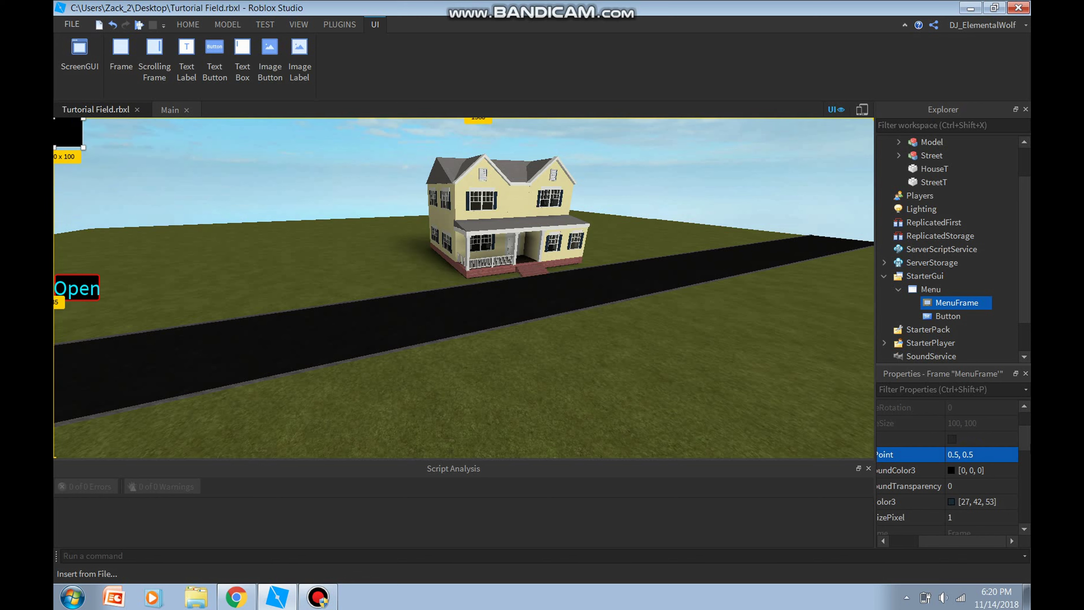
# Step: Center MenuFrame on the game screen by setting its Position to {0.5, 0},{0.5, 0}
pyautogui.moveTo(1026, 440); pyautogui.dragTo(978, 440)
pyautogui.moveTo(963, 541); pyautogui.dragTo(925, 539)
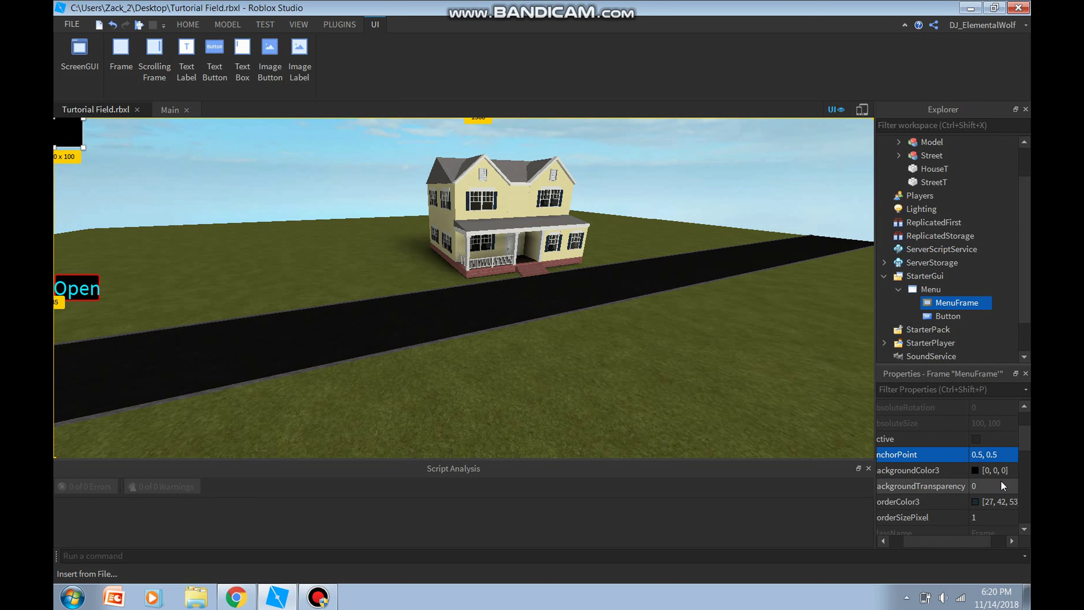
pyautogui.moveTo(1019, 448); pyautogui.dragTo(1025, 477)
pyautogui.click(986, 439)
pyautogui.write('{}')
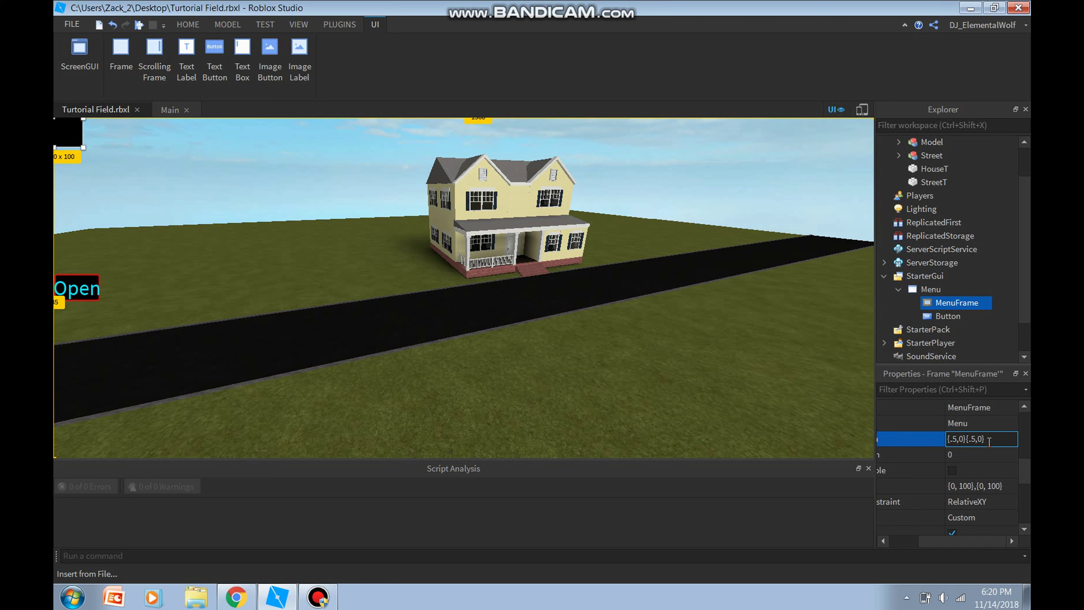
pyautogui.press('Return')
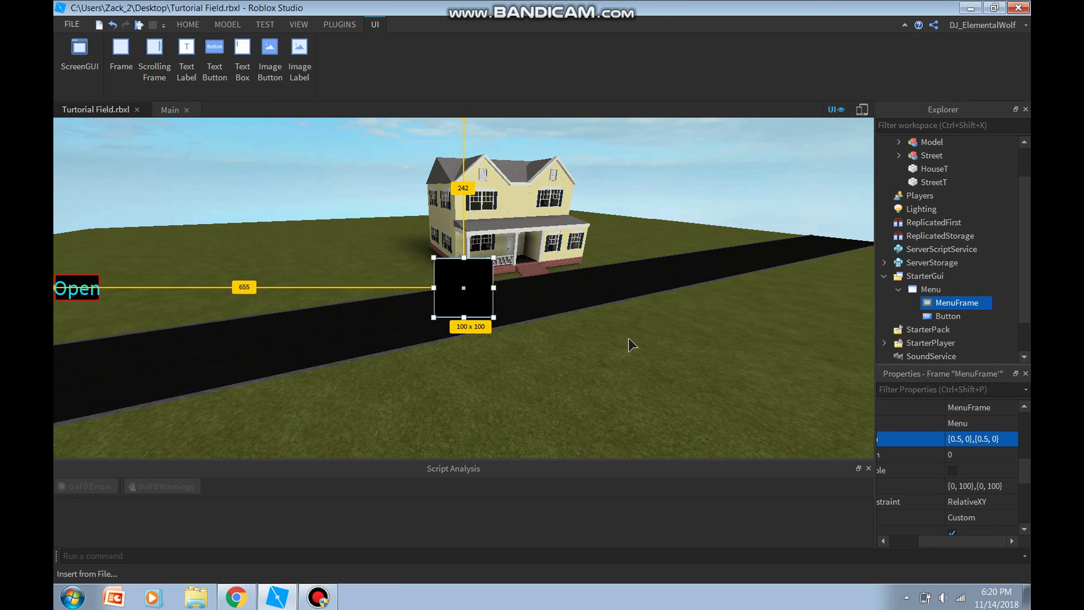
# Step: Enlarge MenuFrame on all four sides to about 849 x 308 px
pyautogui.moveTo(494, 288); pyautogui.dragTo(664, 292)
pyautogui.moveTo(435, 288); pyautogui.dragTo(290, 284)
pyautogui.moveTo(664, 287); pyautogui.dragTo(734, 287)
pyautogui.moveTo(290, 287); pyautogui.dragTo(223, 287)
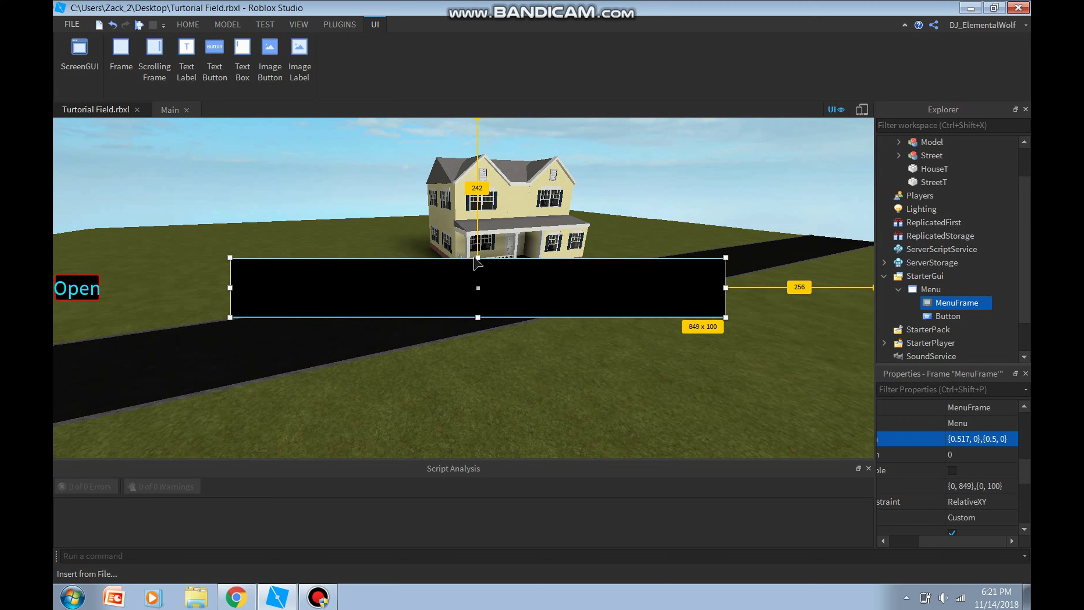
pyautogui.moveTo(478, 258); pyautogui.dragTo(478, 204)
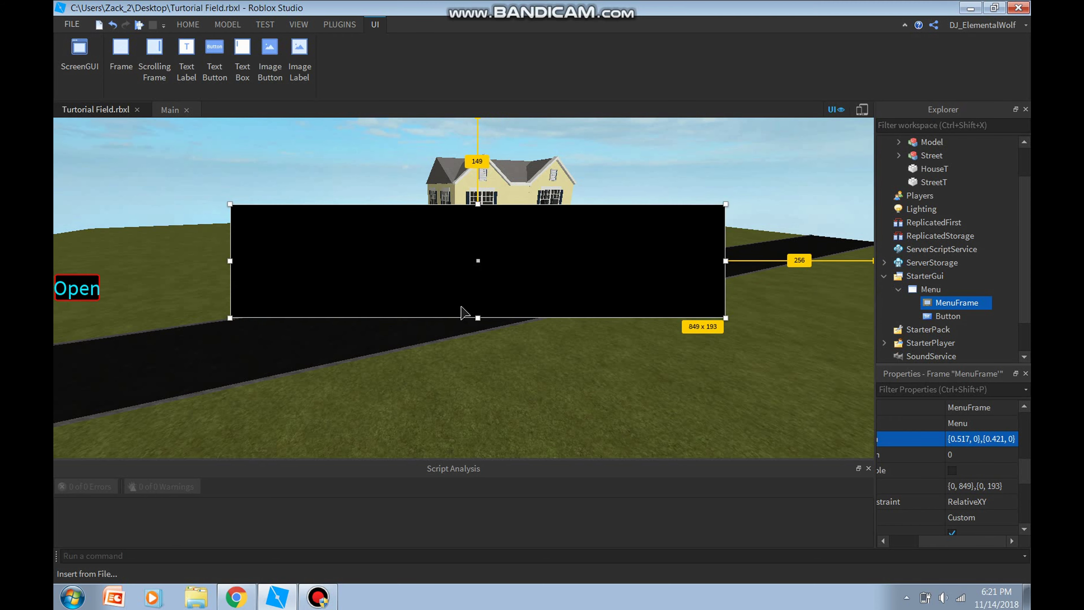
pyautogui.moveTo(476, 319); pyautogui.dragTo(478, 384)
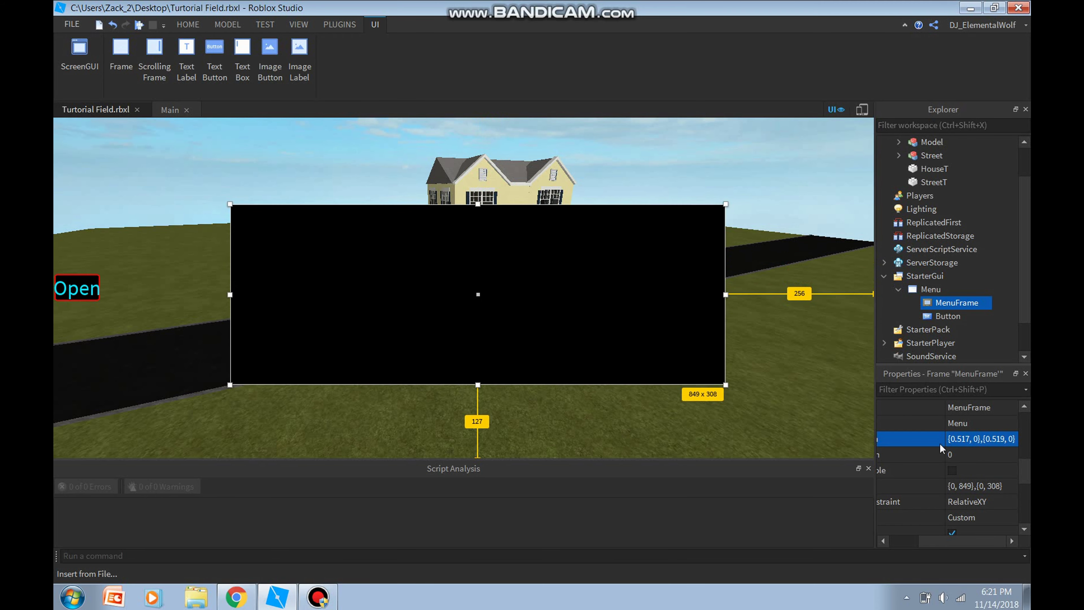
# Step: Recenter the enlarged MenuFrame with a Position of {0.5, 0},{0.5, 0}
pyautogui.click(970, 440)
pyautogui.write('{}')
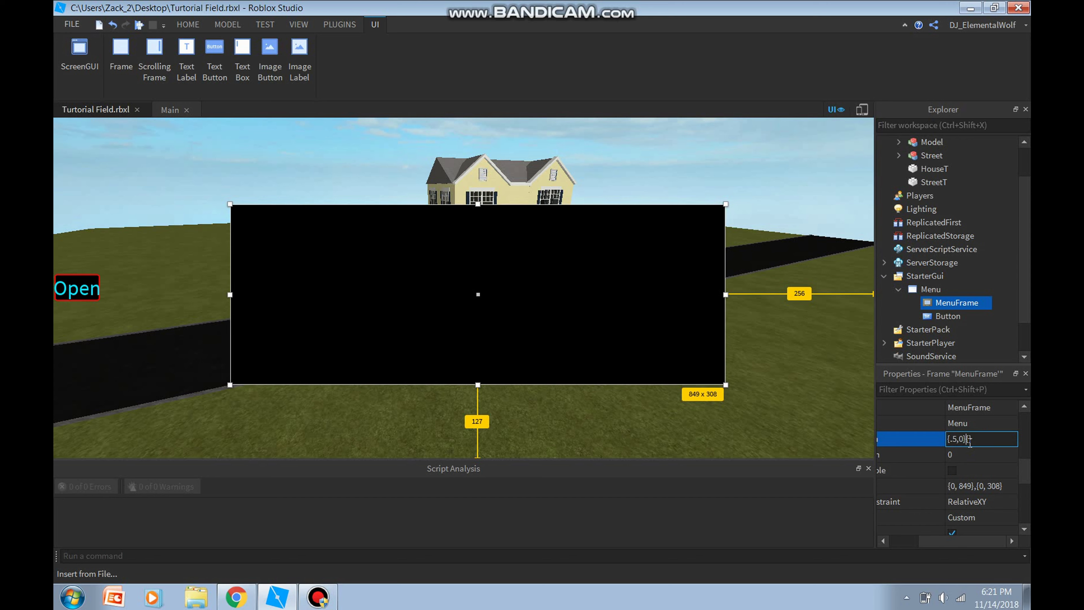
pyautogui.write('.5, 0},{0.5, 0')
pyautogui.press('Return')
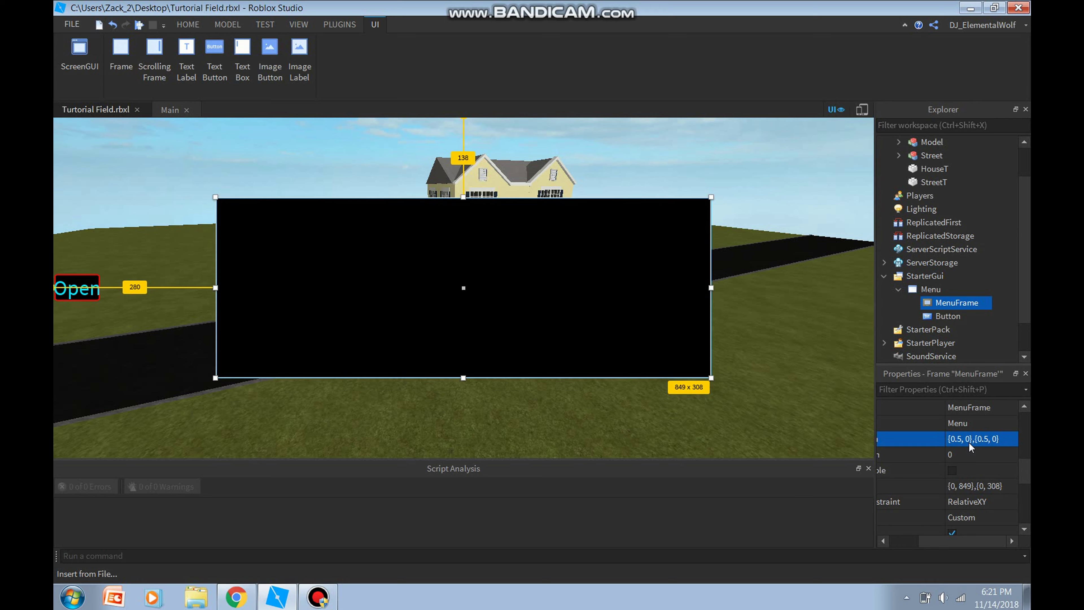
# Step: Insert a TextButton into MenuFrame about 143 px from its left edge and 128 px from its top, with the text "House"
pyautogui.rightClick(953, 306)
pyautogui.moveTo(874, 212)
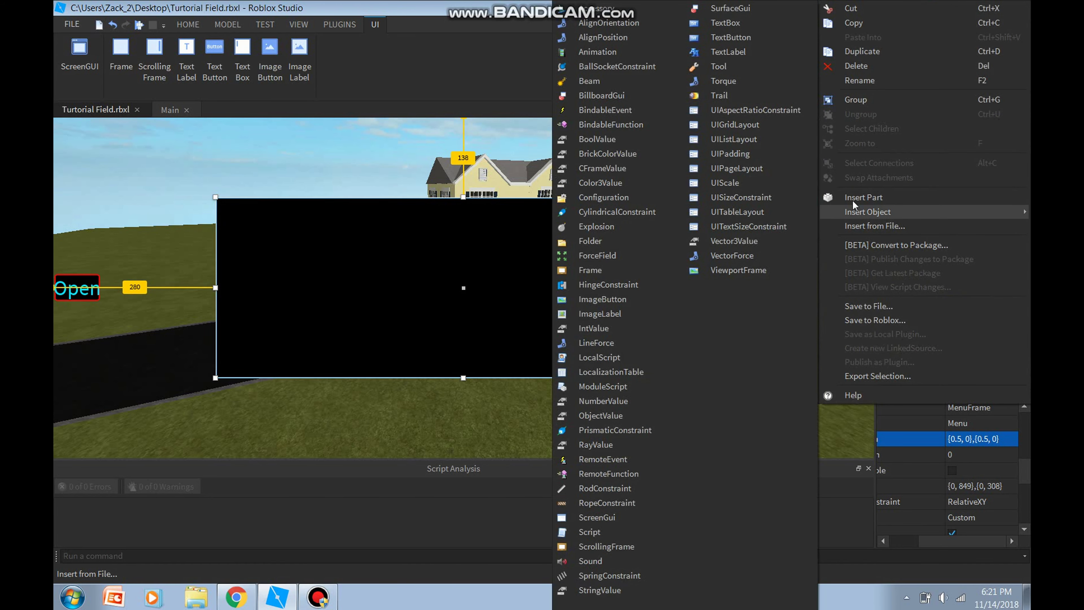
pyautogui.click(731, 37)
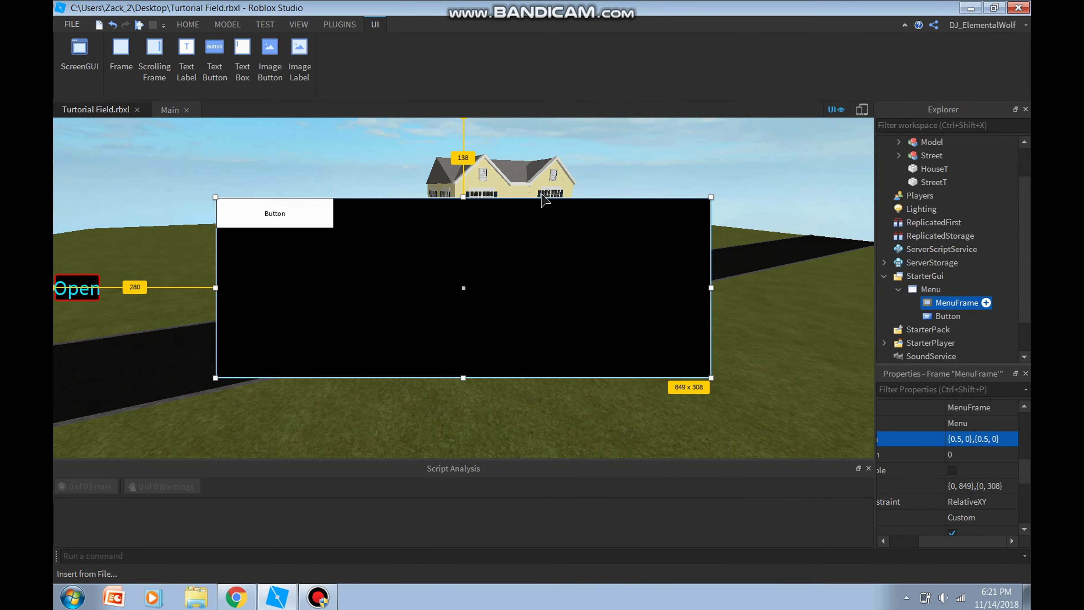
pyautogui.moveTo(276, 213); pyautogui.dragTo(382, 293)
pyautogui.doubleClick(383, 293)
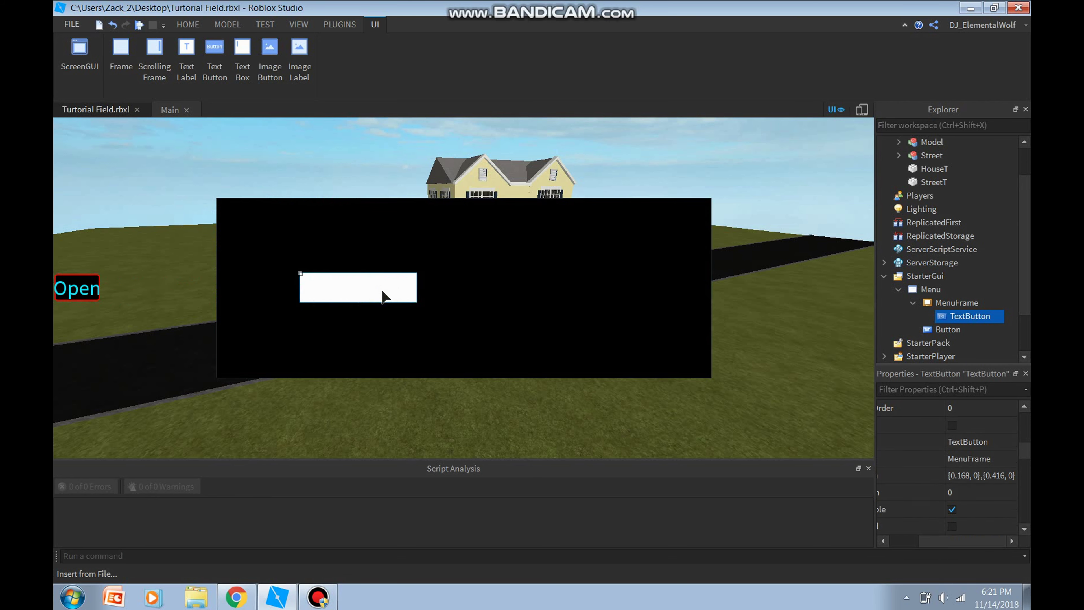
pyautogui.press('Return')
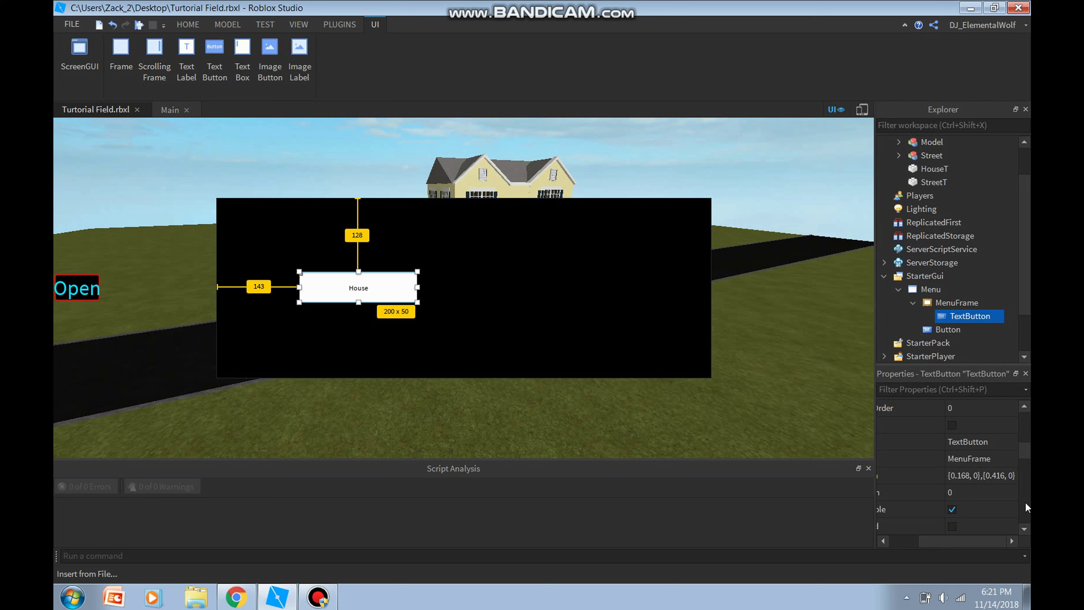
# Step: Set the House button's Style property to RobloxButtonDefault
pyautogui.moveTo(1024, 450); pyautogui.dragTo(1024, 463)
pyautogui.click(1010, 477)
pyautogui.click(993, 501)
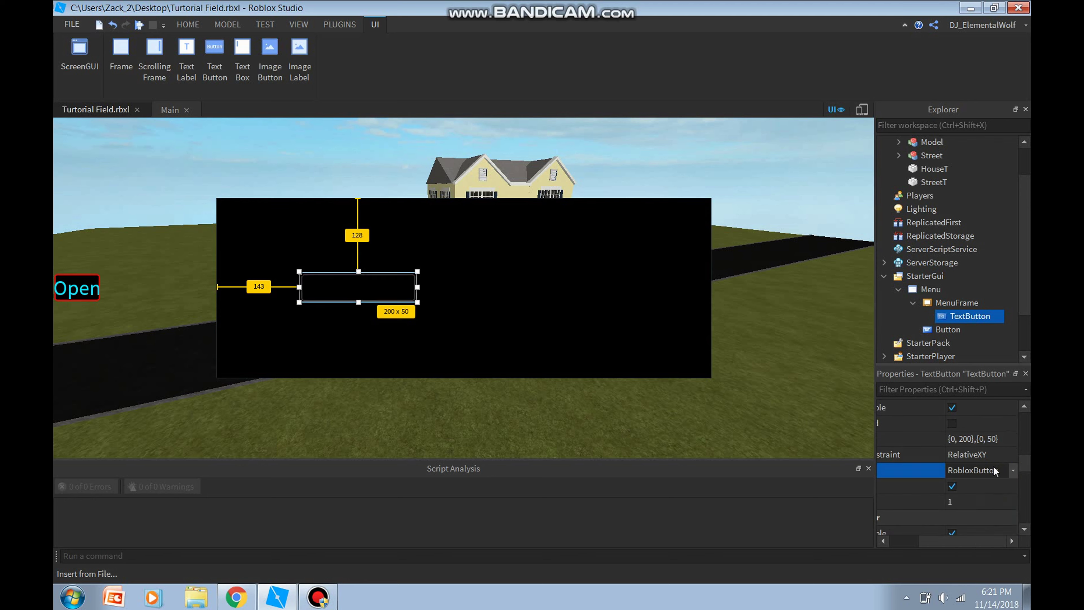
pyautogui.click(993, 470)
pyautogui.click(991, 503)
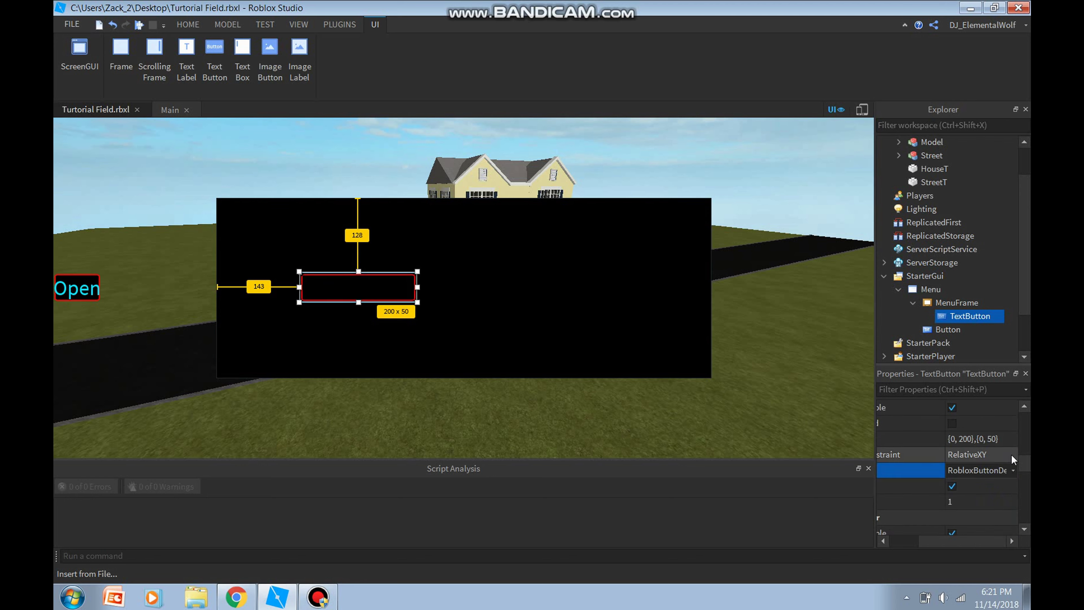
# Step: Try to change the House button's text color to green
pyautogui.moveTo(1024, 461); pyautogui.dragTo(1021, 486)
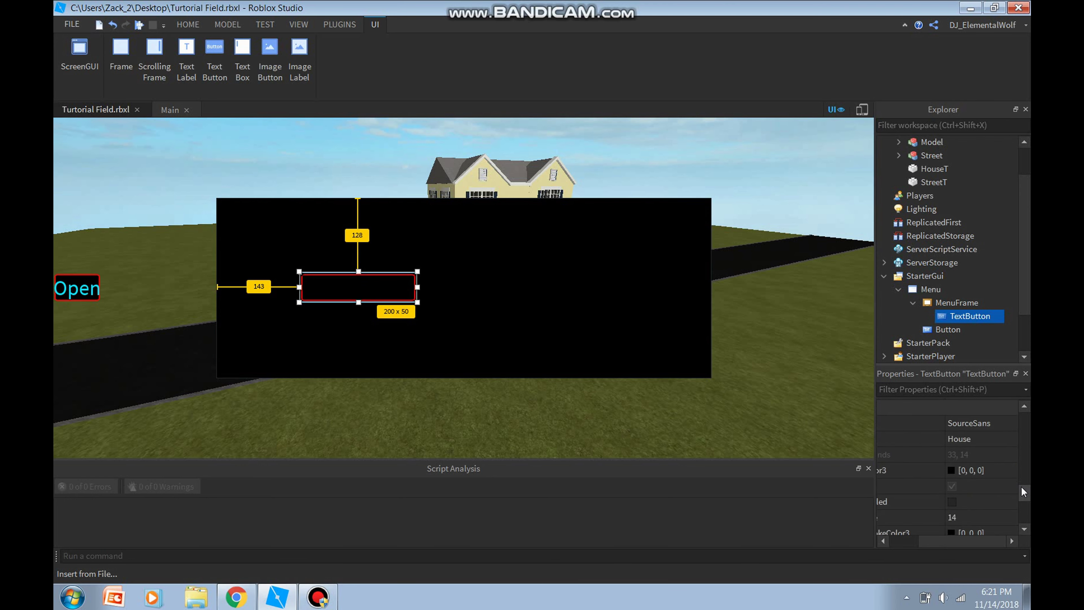
pyautogui.click(943, 467)
pyautogui.click(950, 470)
pyautogui.click(618, 188)
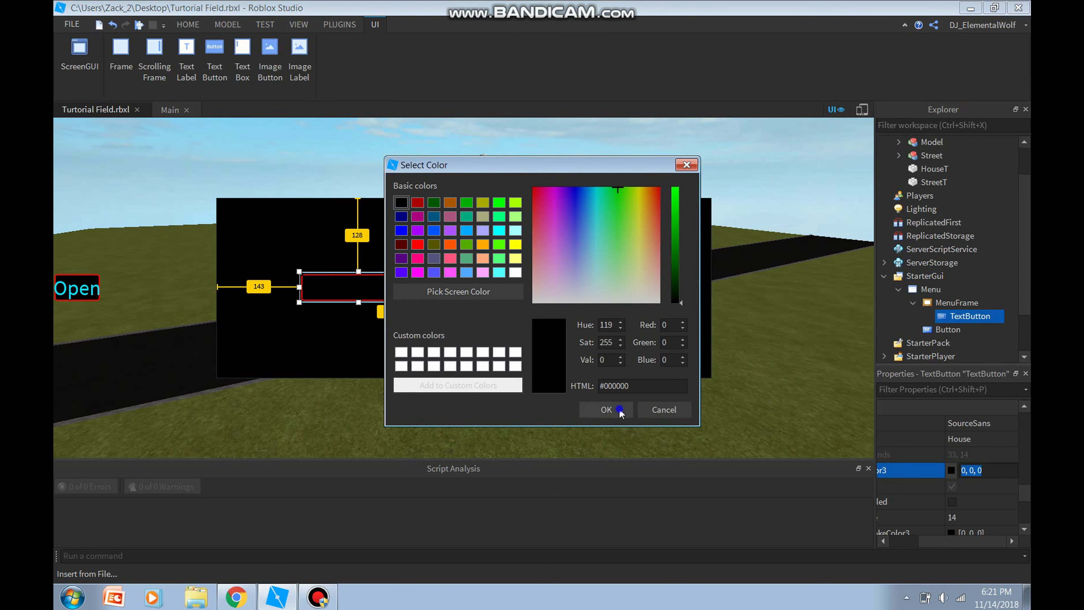
pyautogui.click(620, 407)
# Step: Turn on text scaling for the House button and set its text color to bright green, RGB 81, 255, 0
pyautogui.click(952, 502)
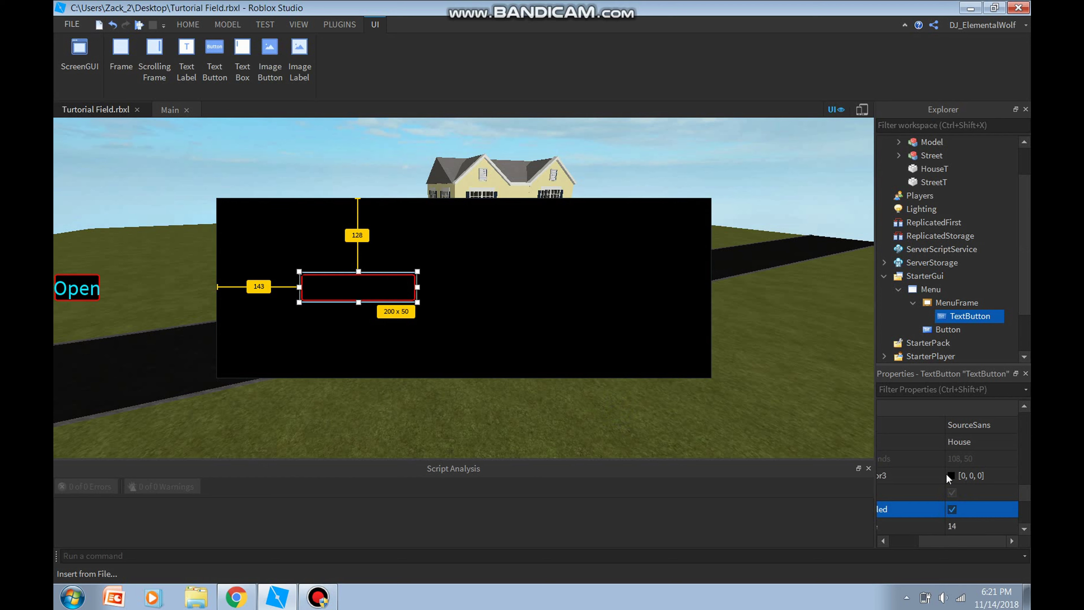
pyautogui.click(952, 471)
pyautogui.click(618, 212)
pyautogui.click(615, 192)
pyautogui.click(624, 189)
pyautogui.click(676, 190)
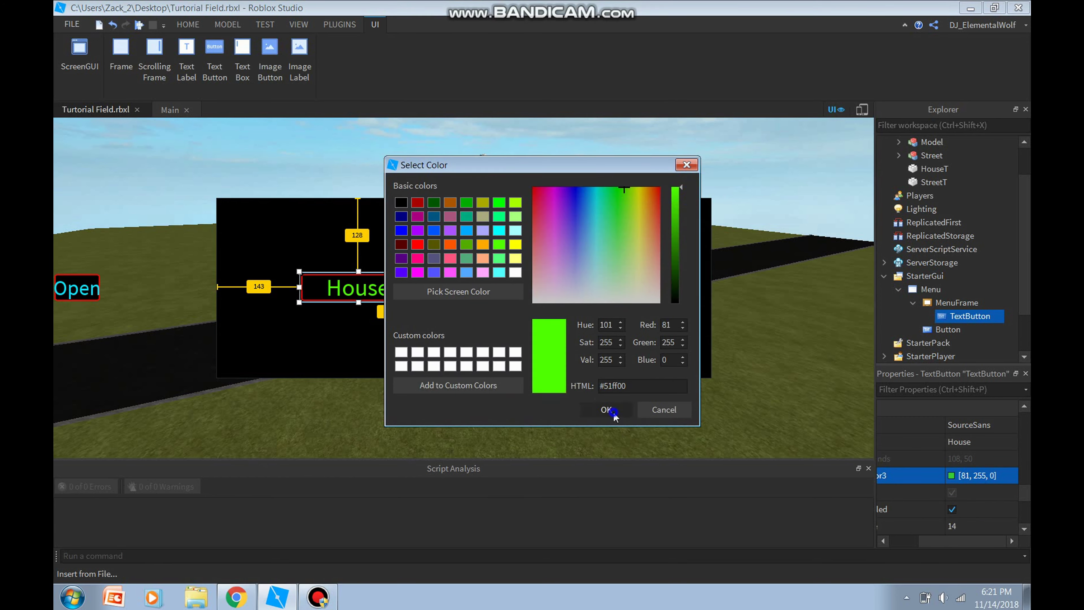
pyautogui.click(613, 411)
# Step: Duplicate the House button and place the copy level with it, about 132 px from MenuFrame's right edge
pyautogui.click(363, 288)
pyautogui.rightClick(415, 282)
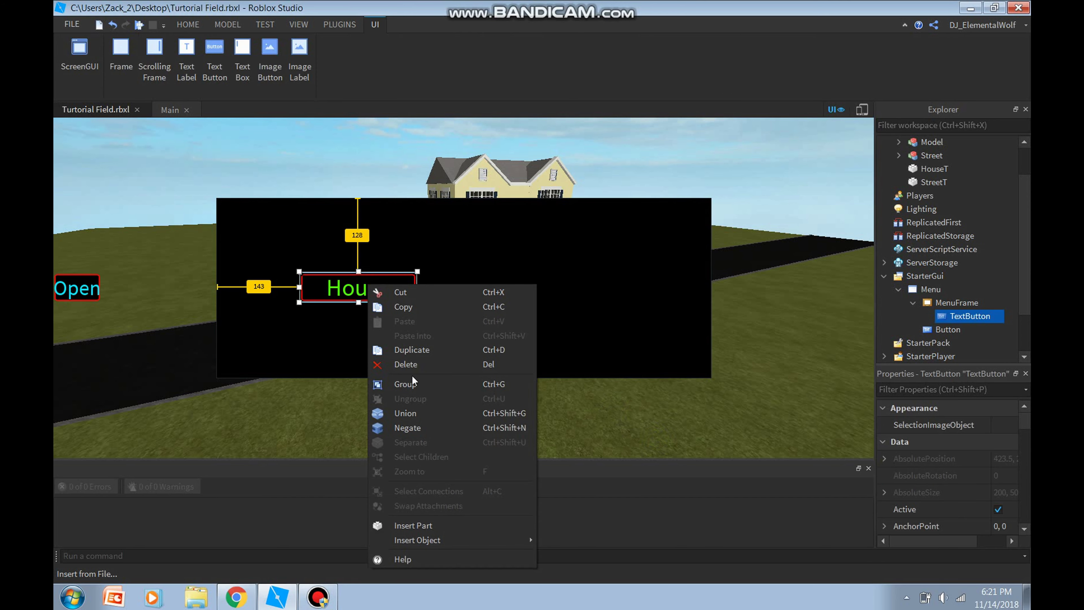
pyautogui.click(414, 350)
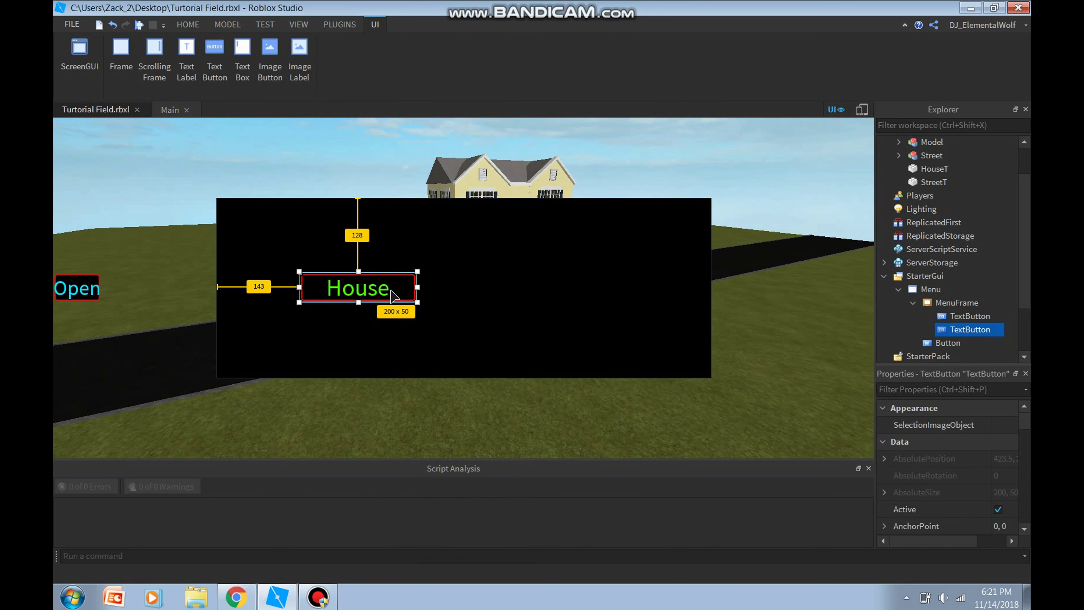
pyautogui.moveTo(391, 286); pyautogui.dragTo(609, 287)
# Step: Replace the duplicated button's text with "Street"
pyautogui.doubleClick(609, 287)
pyautogui.press('BackSpace')
pyautogui.press('BackSpace')
pyautogui.press('BackSpace')
pyautogui.press('BackSpace')
pyautogui.press('BackSpace')
pyautogui.write('Street')
pyautogui.press('Return')
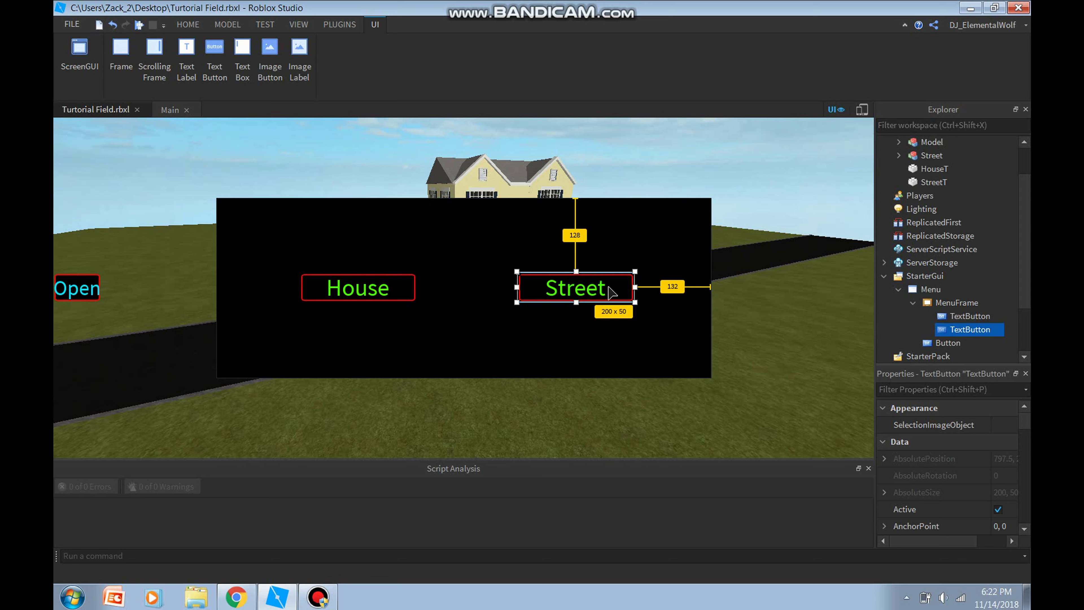
# Step: Rename MenuFrame's two TextButton objects to House and Street, matching their displayed text
pyautogui.click(981, 318)
pyautogui.click(983, 319)
pyautogui.write('House')
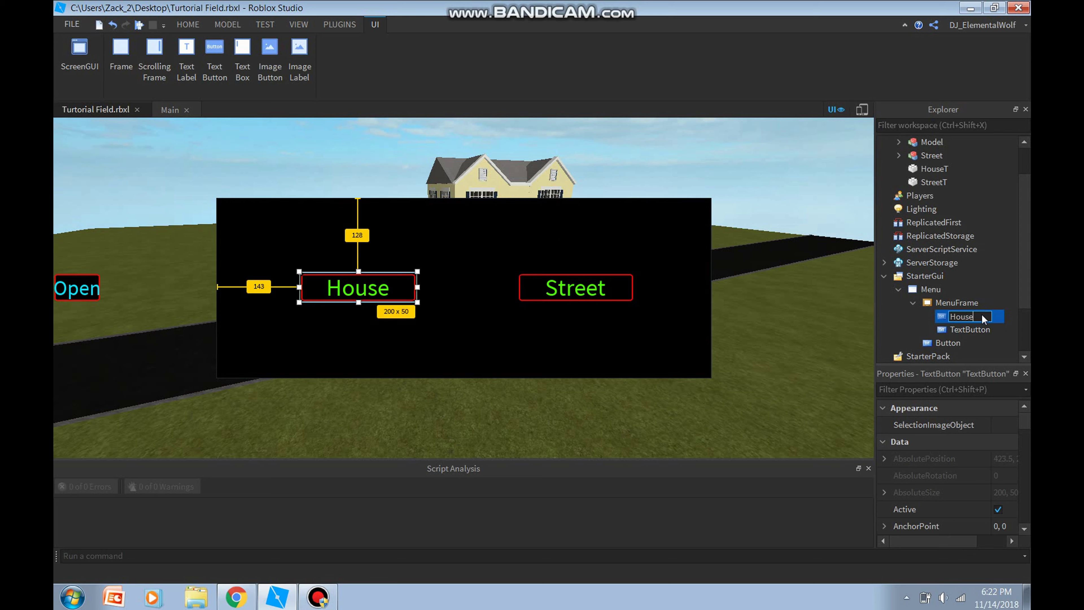
pyautogui.click(977, 332)
pyautogui.click(977, 332)
pyautogui.write('S')
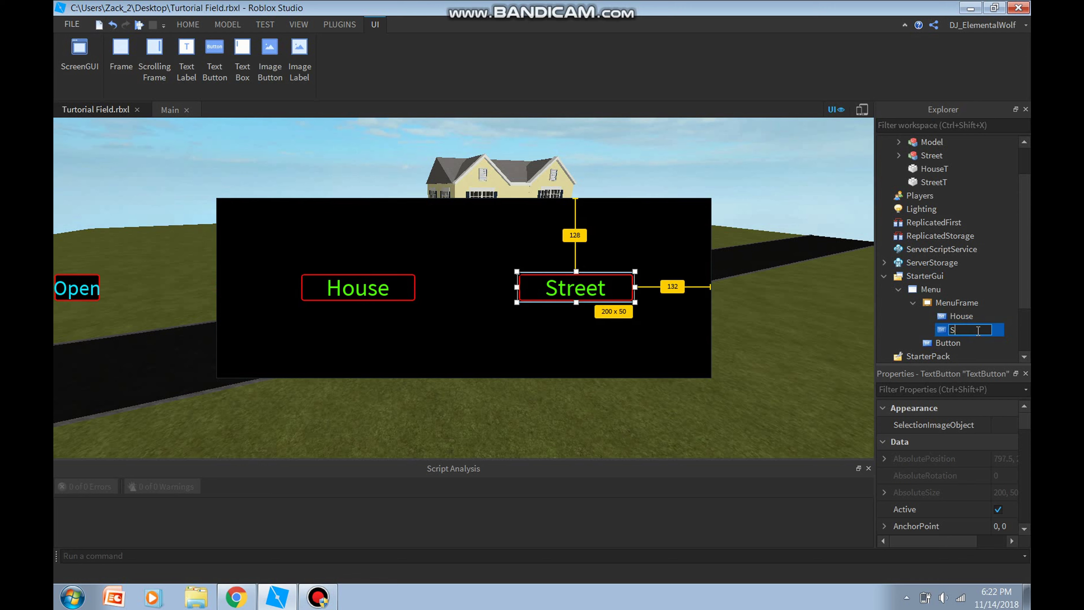
pyautogui.write('treet')
pyautogui.press('Return')
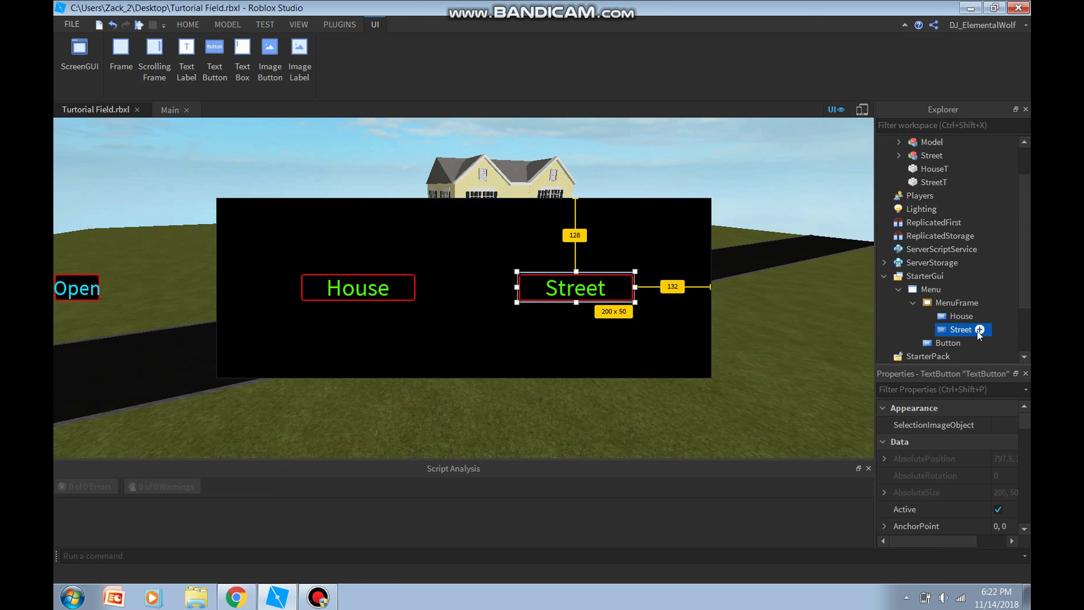
pyautogui.click(815, 328)
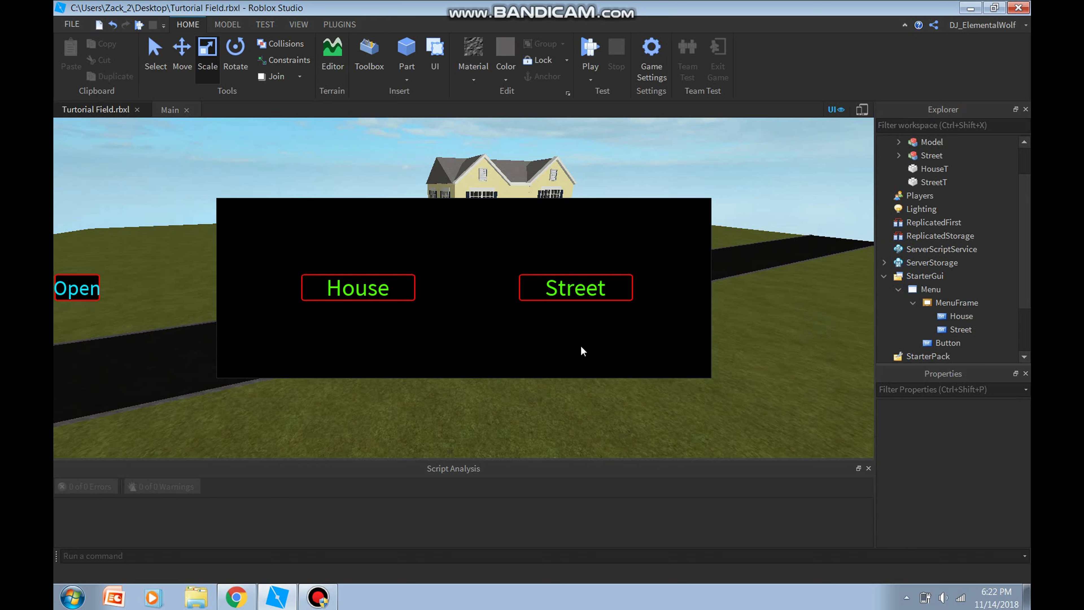
# Step: Hide MenuFrame by turning off its Visible property, leaving only the Open button showing
pyautogui.click(912, 302)
pyautogui.click(972, 303)
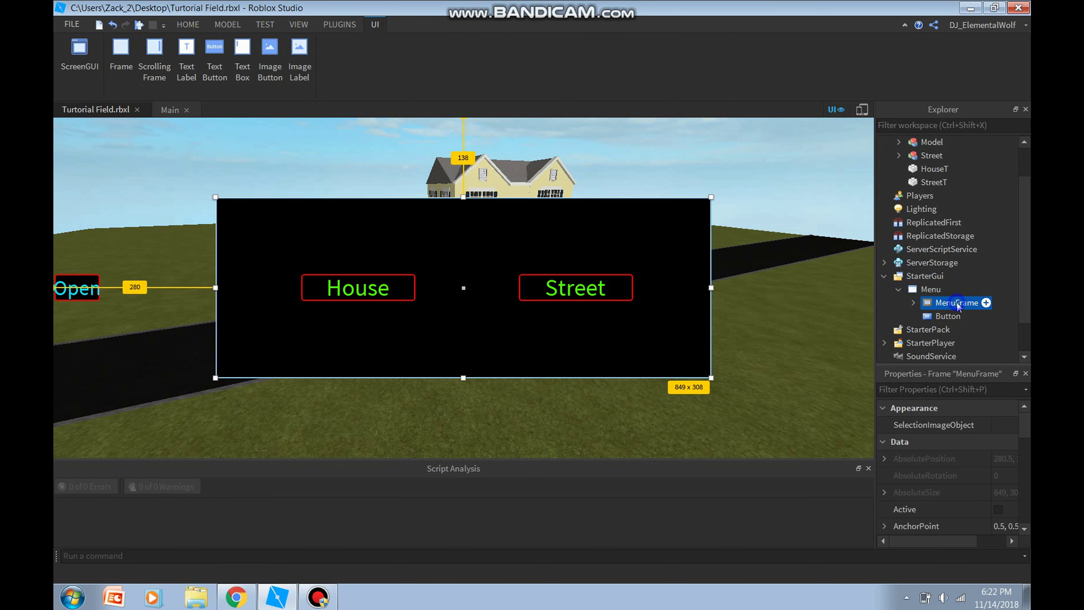
pyautogui.scroll(-2, 1026, 459)
pyautogui.moveTo(1025, 459); pyautogui.dragTo(1022, 483)
pyautogui.click(997, 475)
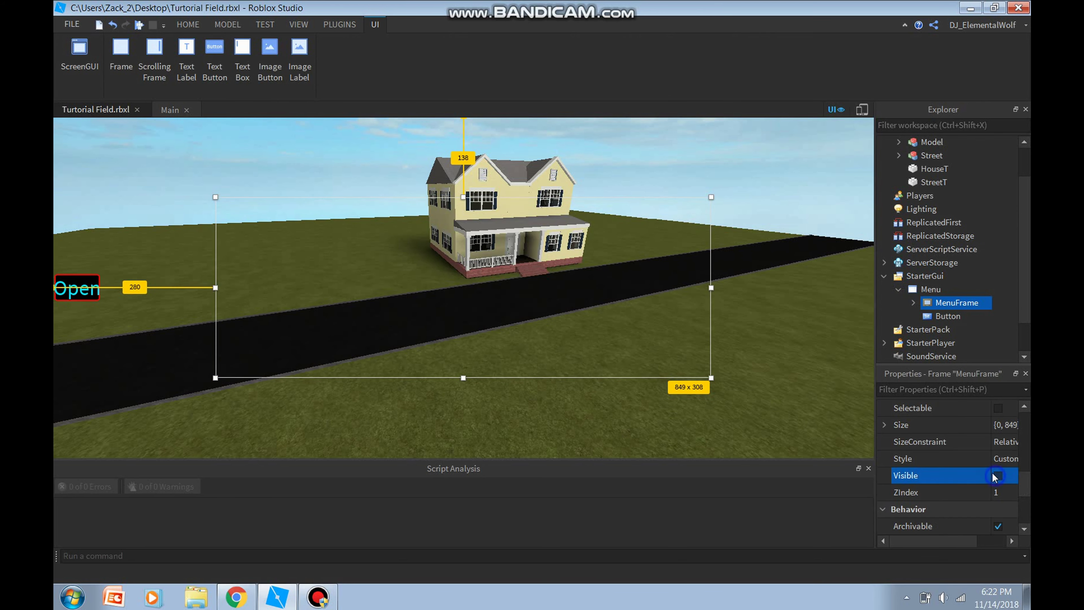
pyautogui.click(728, 415)
pyautogui.moveTo(656, 368); pyautogui.dragTo(697, 370, button='right')
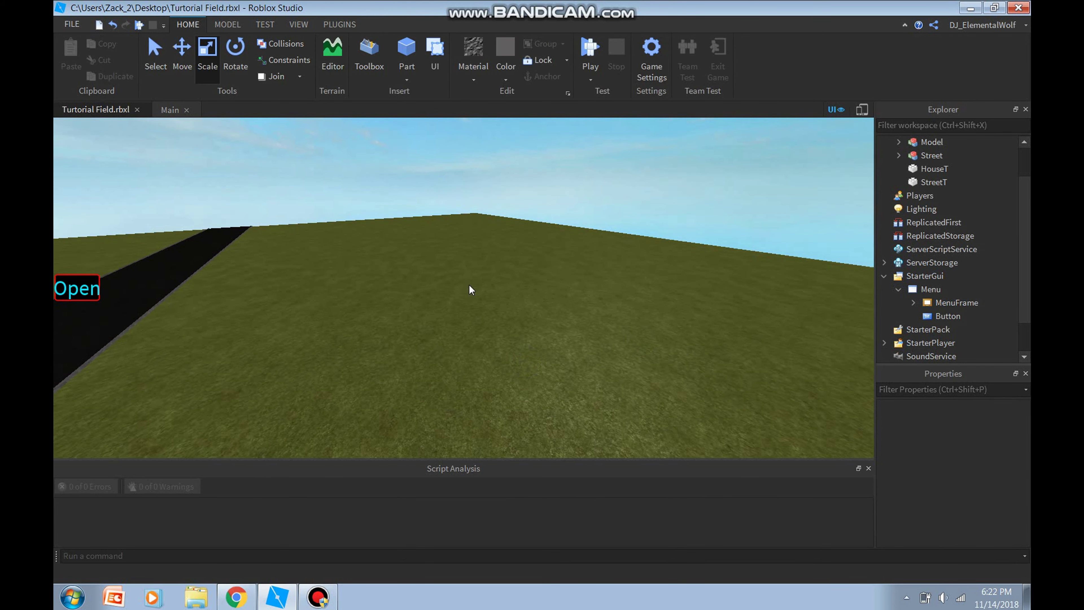
# Step: Insert a LocalScript into the Menu ScreenGui and clear its default code
pyautogui.moveTo(936, 290)
pyautogui.rightClick(972, 288)
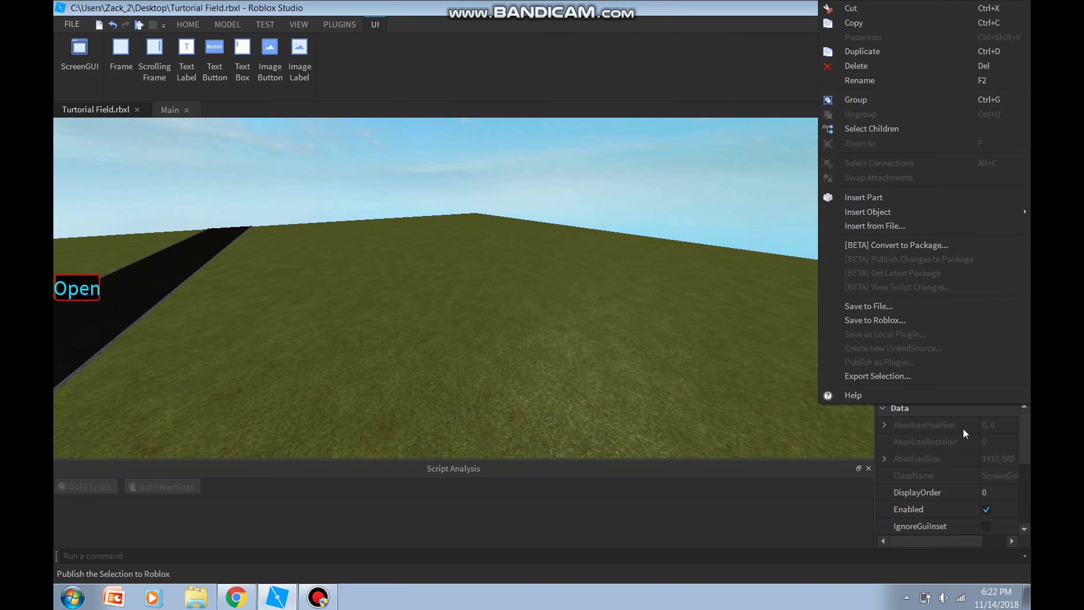
pyautogui.moveTo(900, 214)
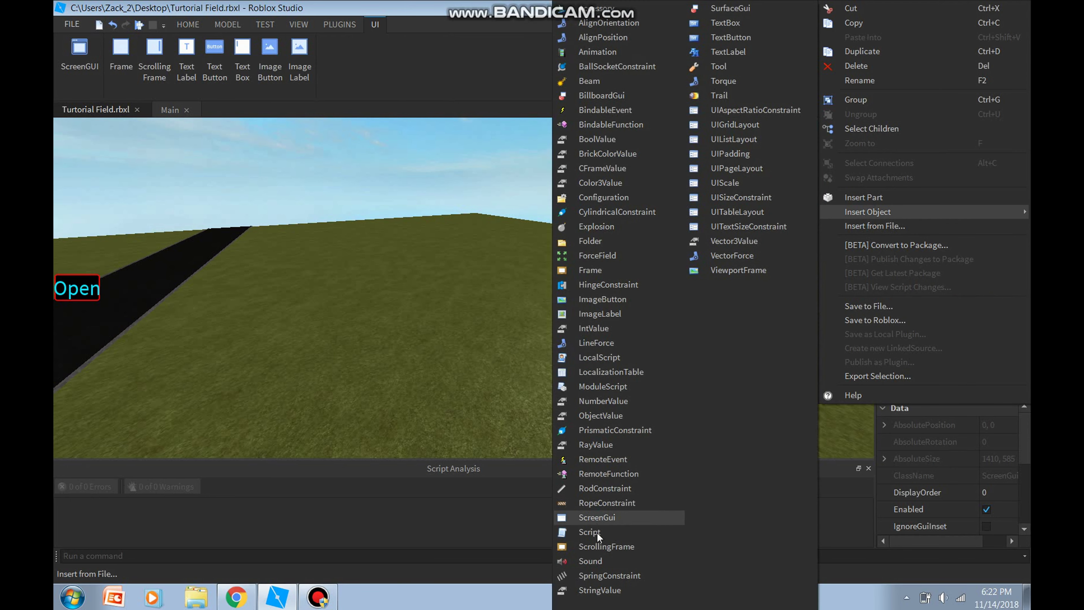
pyautogui.click(599, 356)
pyautogui.hotkey('ctrl', 'a')
pyautogui.press('BackSpace')
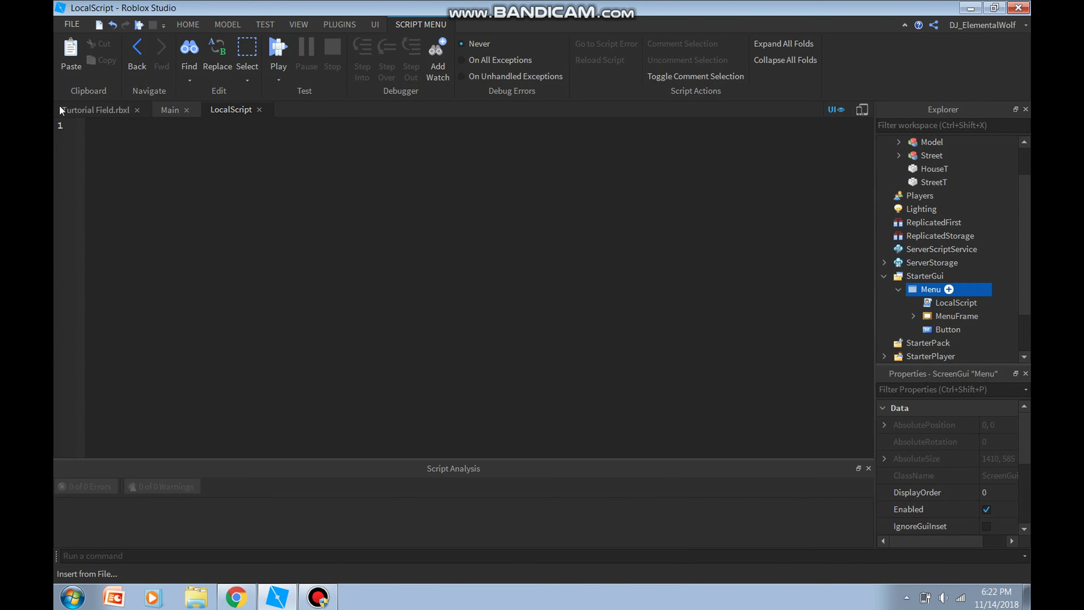
# Step: Examine where the HouseT and StreetT teleport parts are located in the scene
pyautogui.click(60, 109)
pyautogui.moveTo(675, 274); pyautogui.dragTo(676, 271, button='right')
pyautogui.click(988, 170)
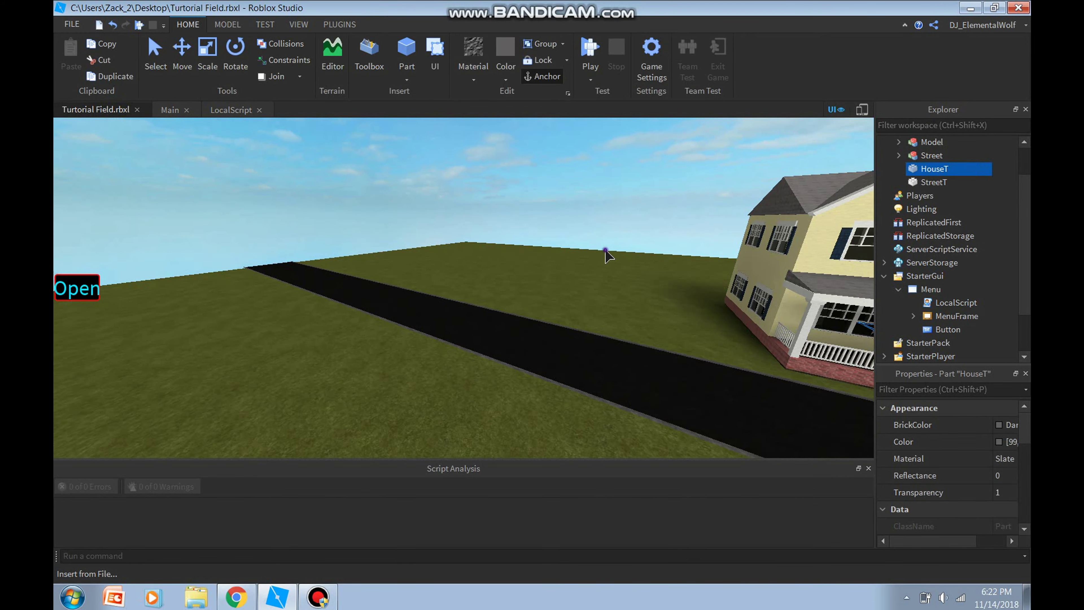
pyautogui.press('f')
pyautogui.scroll(10, 608, 256)
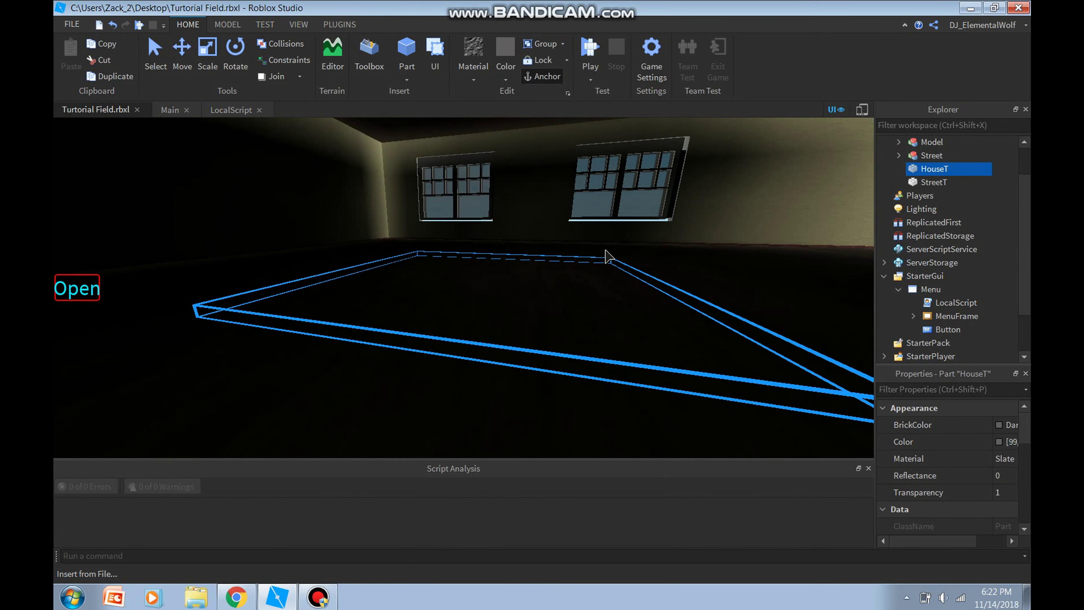
pyautogui.moveTo(608, 256); pyautogui.dragTo(608, 257, button='right')
pyautogui.click(933, 181)
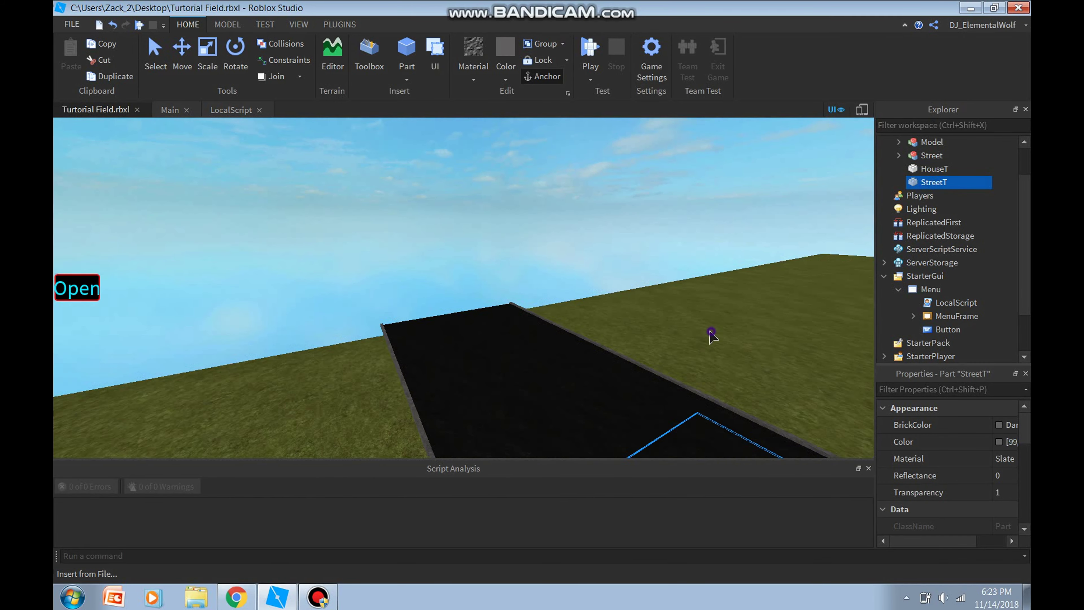
pyautogui.press('f')
pyautogui.moveTo(711, 335); pyautogui.dragTo(696, 326, button='right')
pyautogui.click(696, 325)
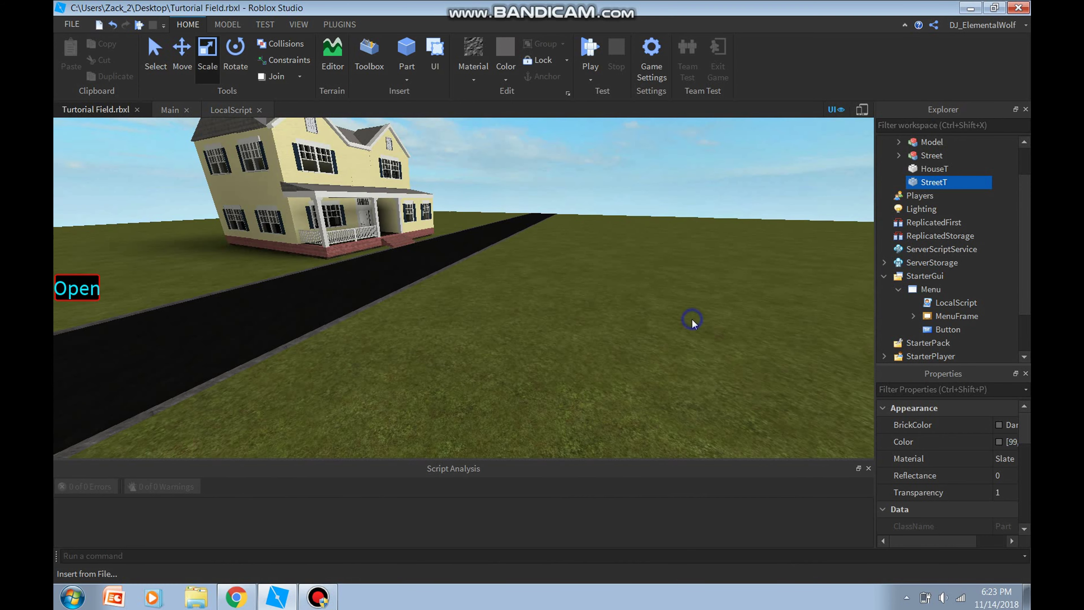
pyautogui.moveTo(692, 323); pyautogui.dragTo(693, 324, button='right')
# Step: In the LocalScript, declare a local variable B that references script.Parent.Button
pyautogui.click(218, 111)
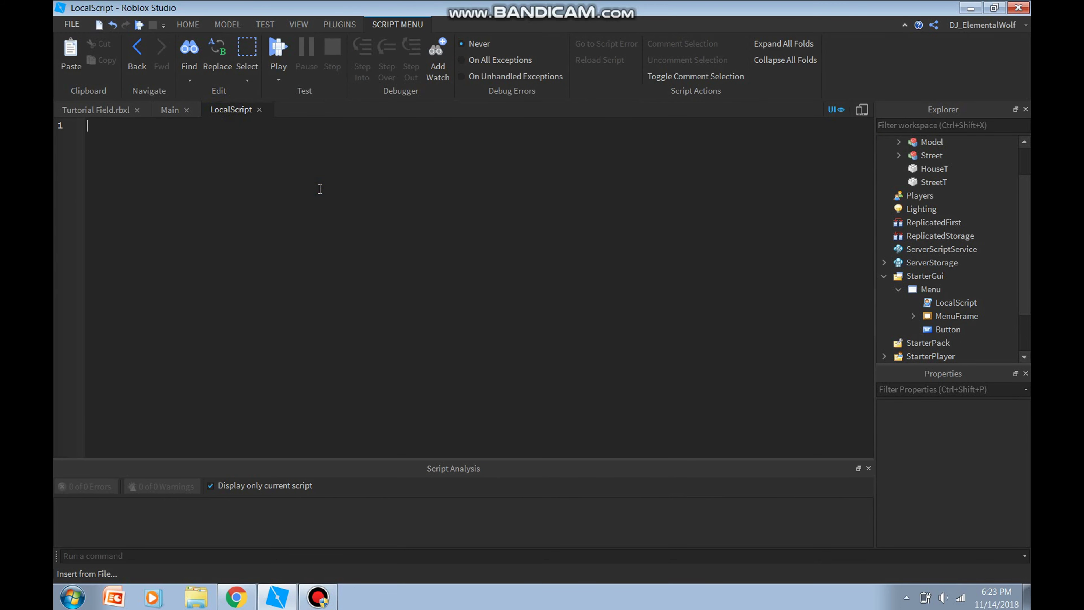
pyautogui.write('local ')
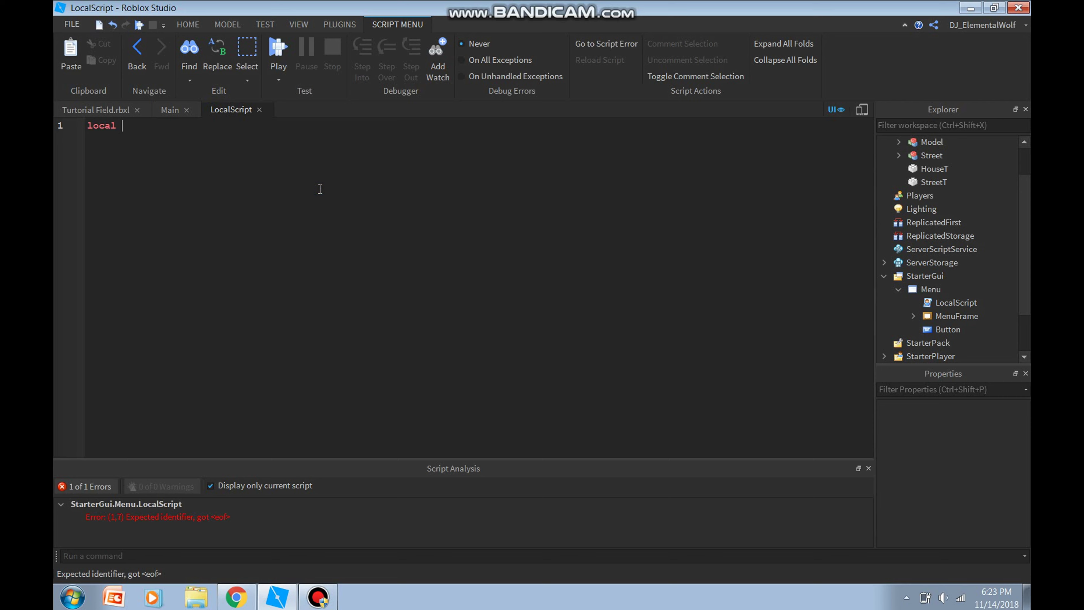
pyautogui.write('B')
pyautogui.write('script.Parent')
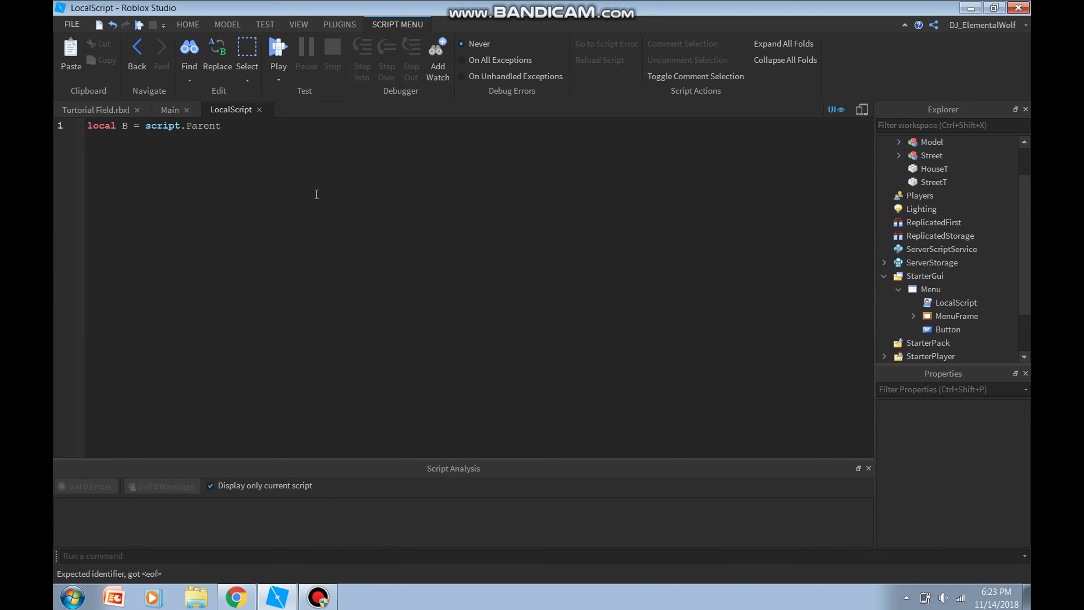
pyautogui.write('.Button ')
# Step: Declare local variables H as script.Parent.MenuFrame.House and S as script.Parent.MenuFrame.Street on the following lines
pyautogui.write('local ')
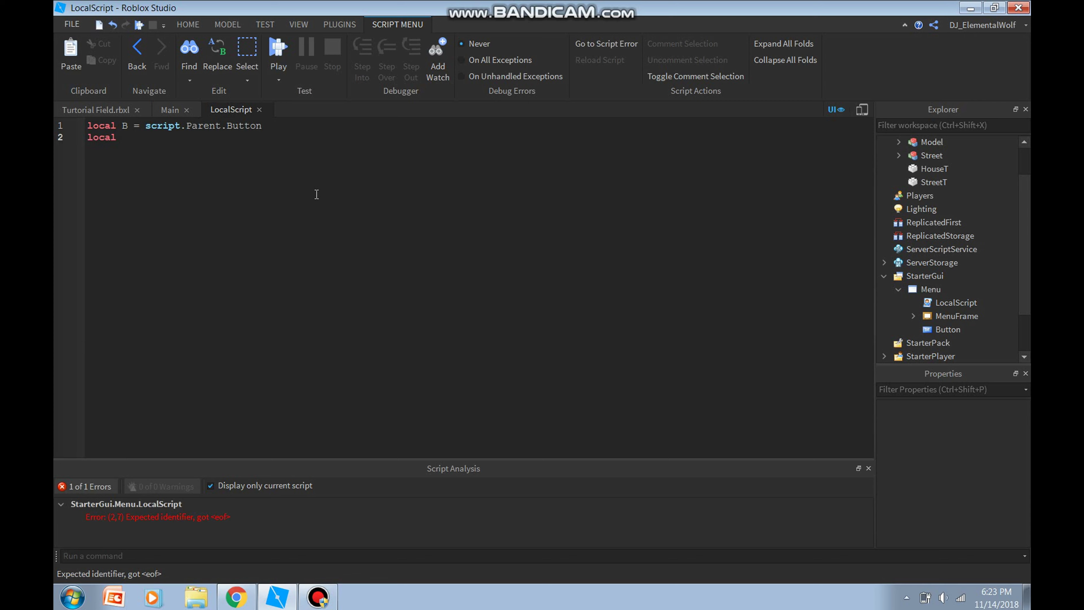
pyautogui.write('H = script.Parent')
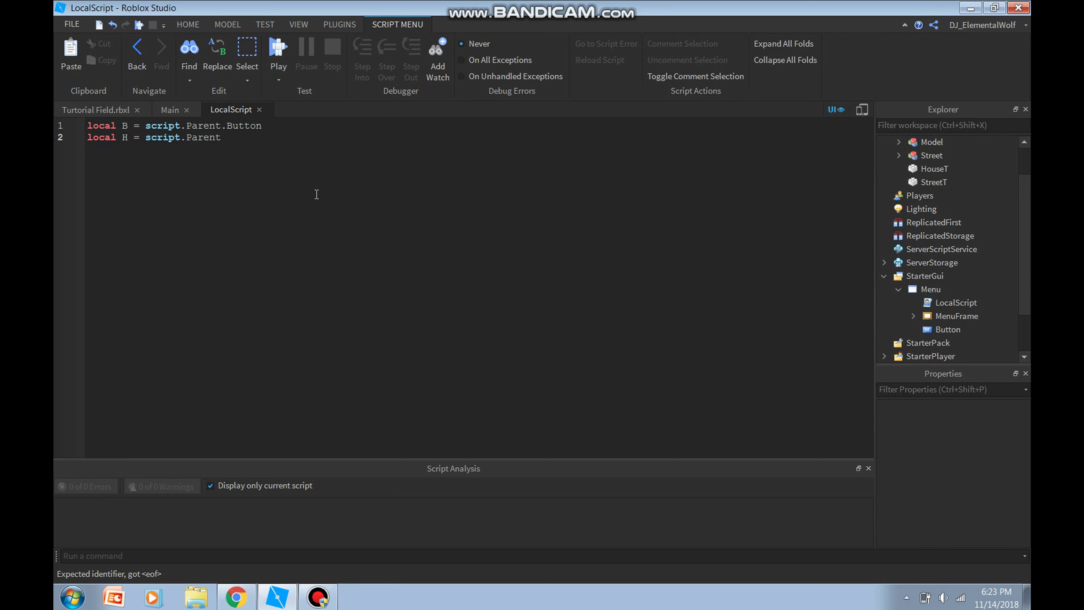
pyautogui.write('.MenuFrame.')
pyautogui.write('House ')
pyautogui.write('local')
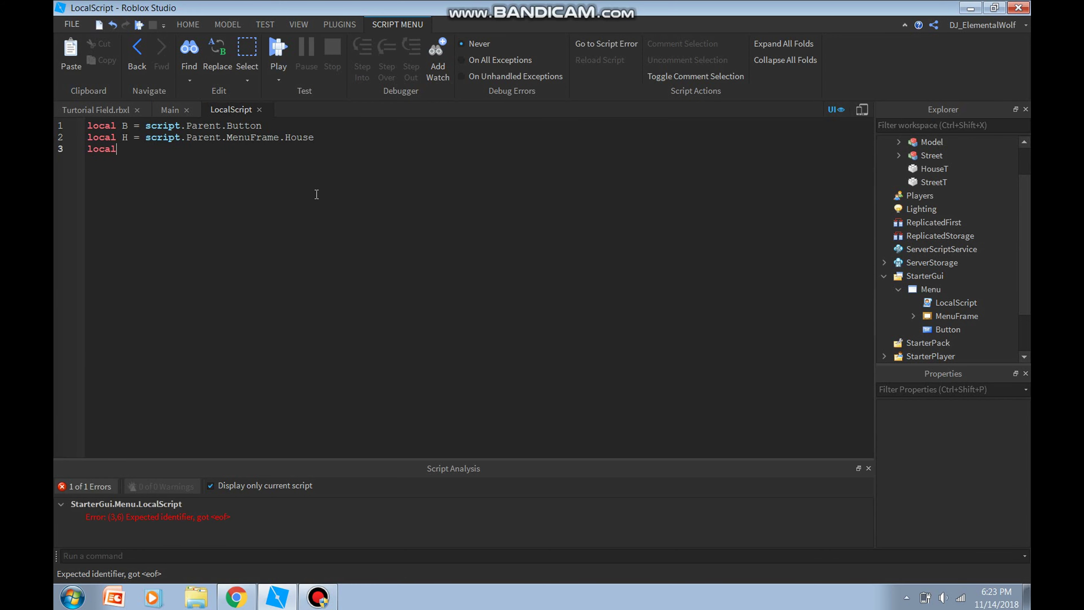
pyautogui.write(' S = script.Parent')
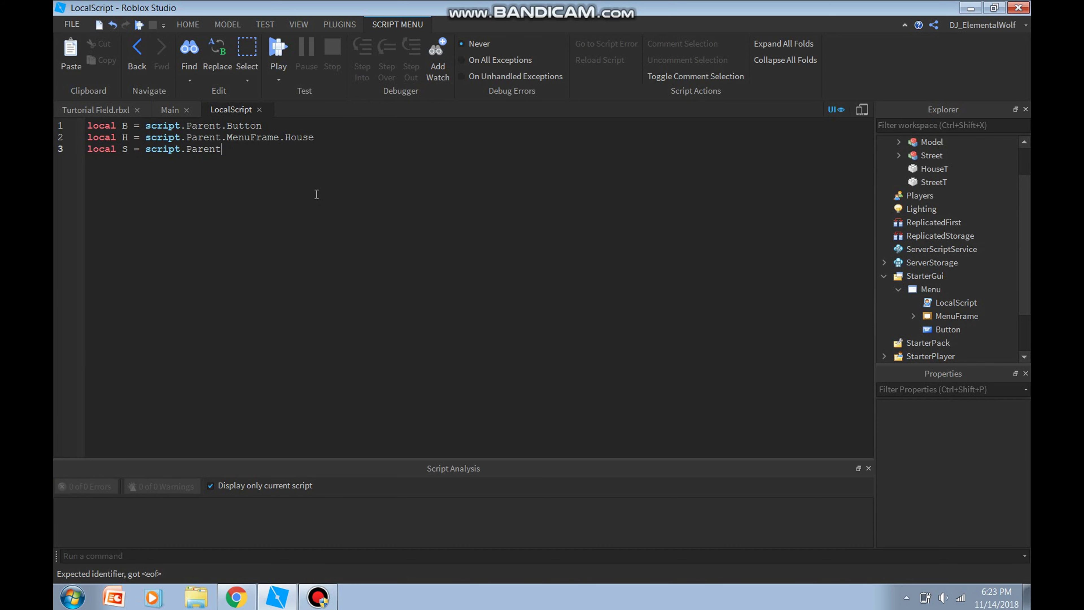
pyautogui.write('.MenuFrame.Street')
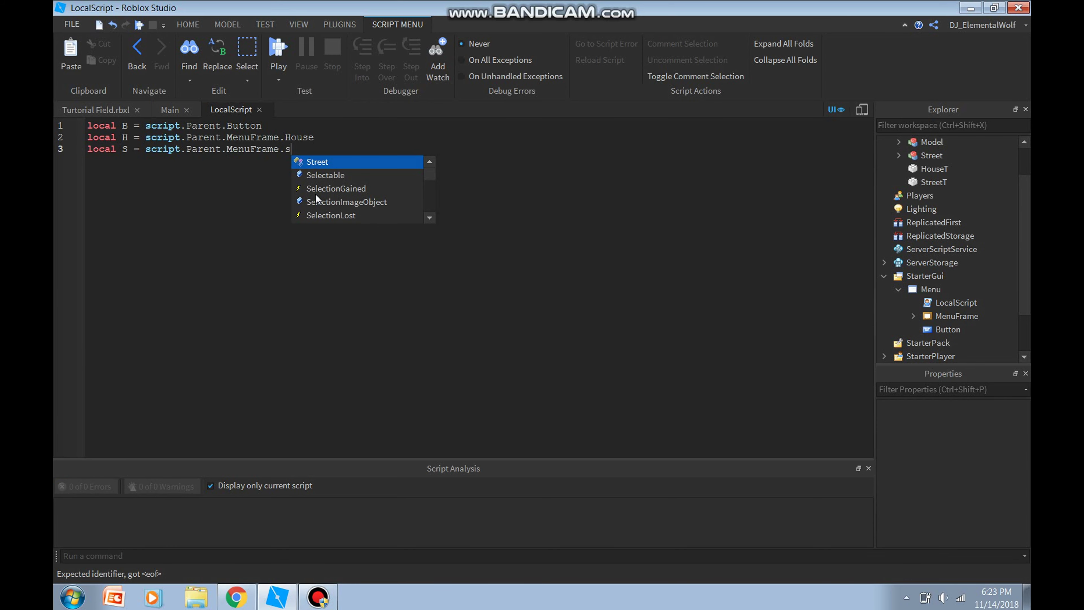